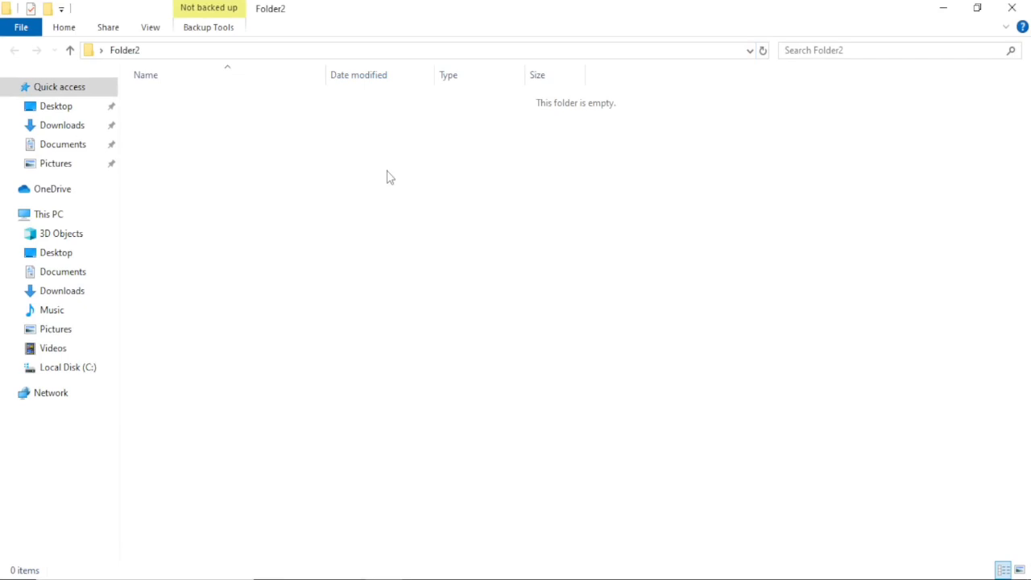
Step: Create a new text document named doc1 in Folder2
right_click(389, 177)
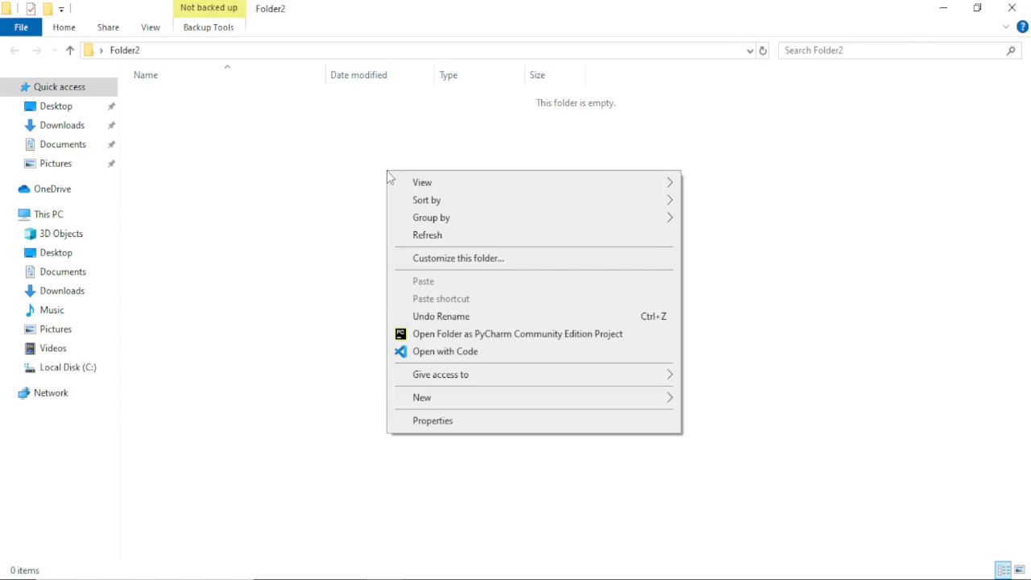
mouse_move(442, 398)
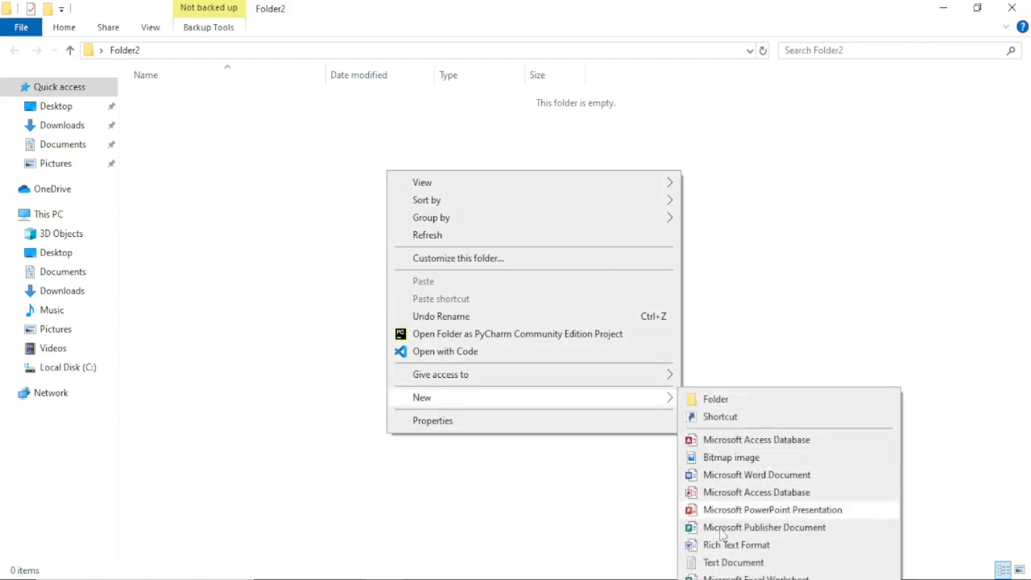
click(735, 563)
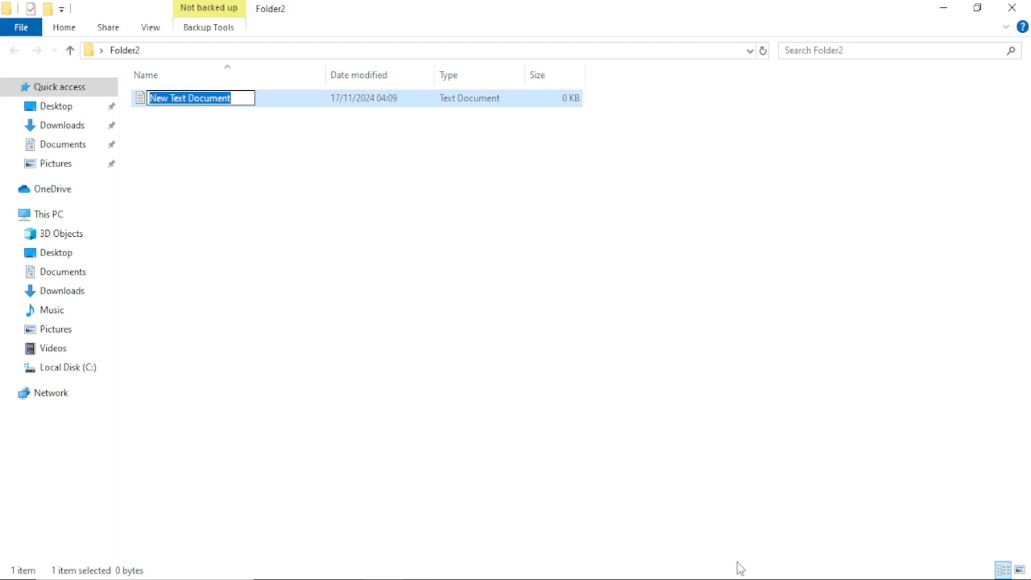
text(doc1)
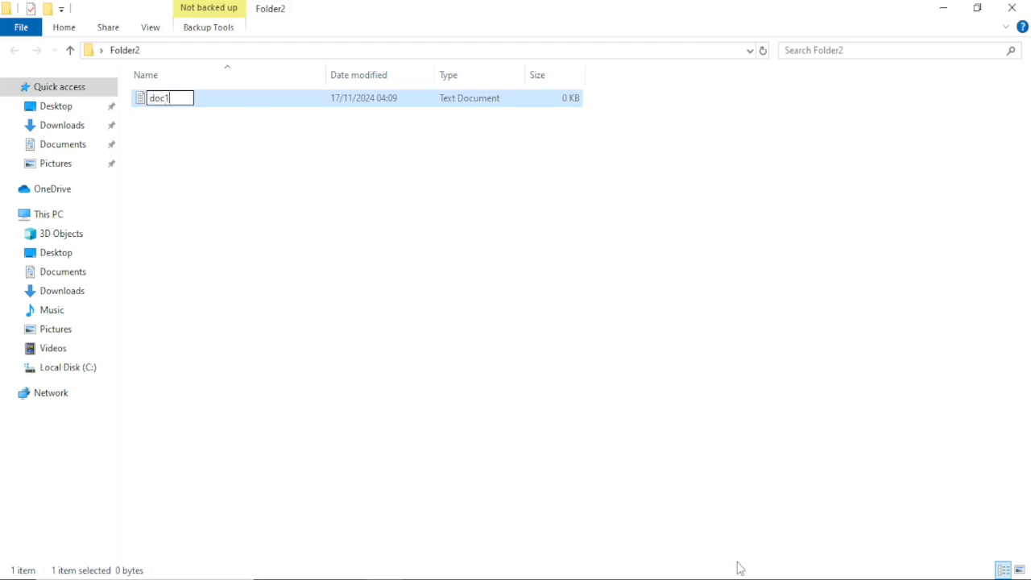
key(Return)
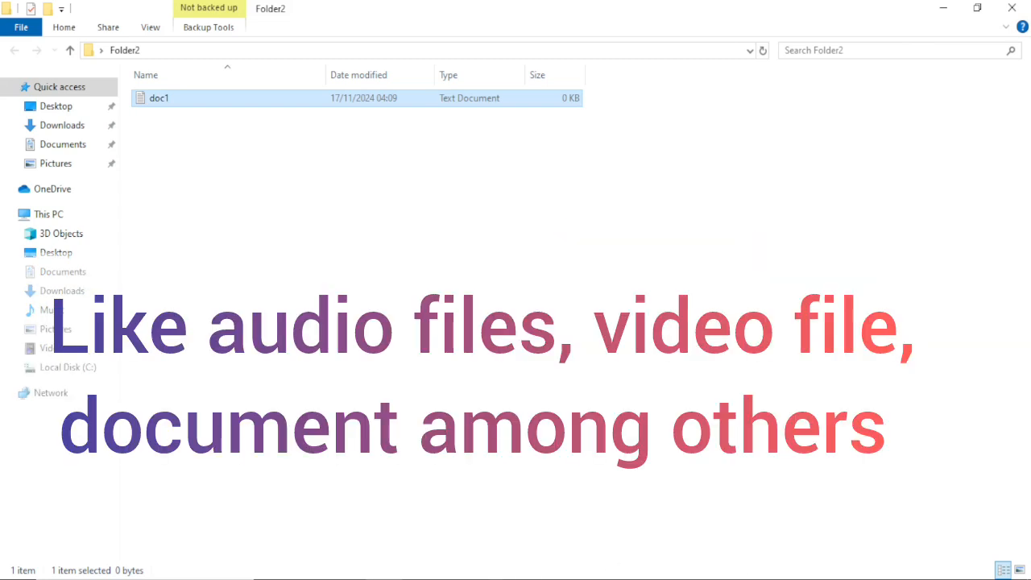
Step: Add a new Microsoft PowerPoint presentation named Power to Folder2
right_click(338, 195)
mouse_move(393, 416)
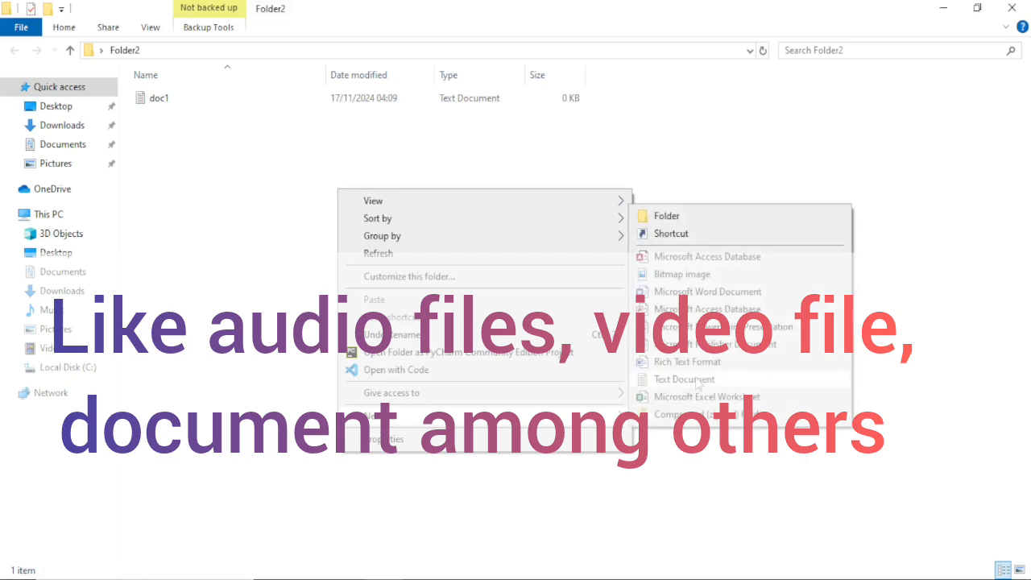
click(674, 329)
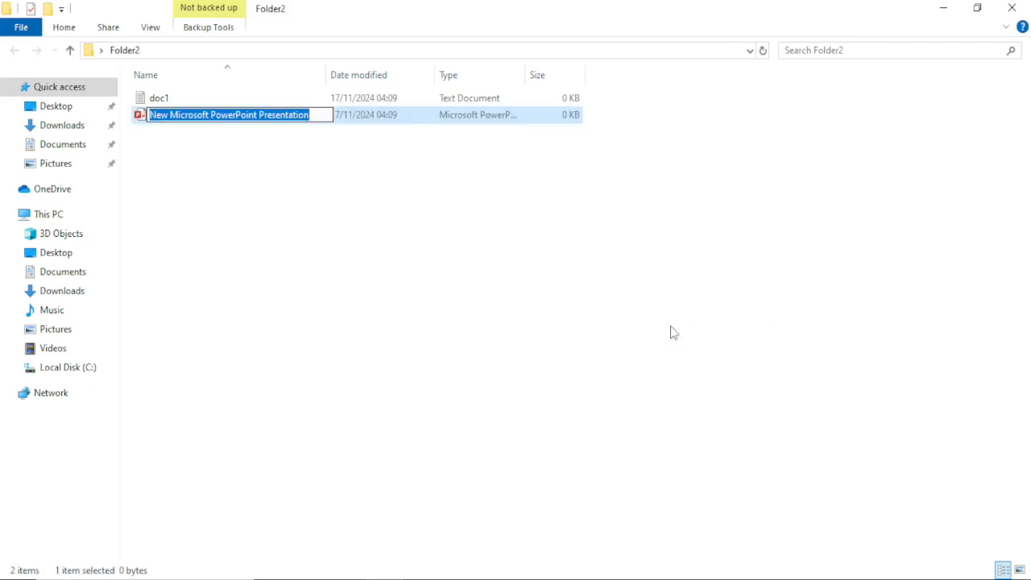
text(P)
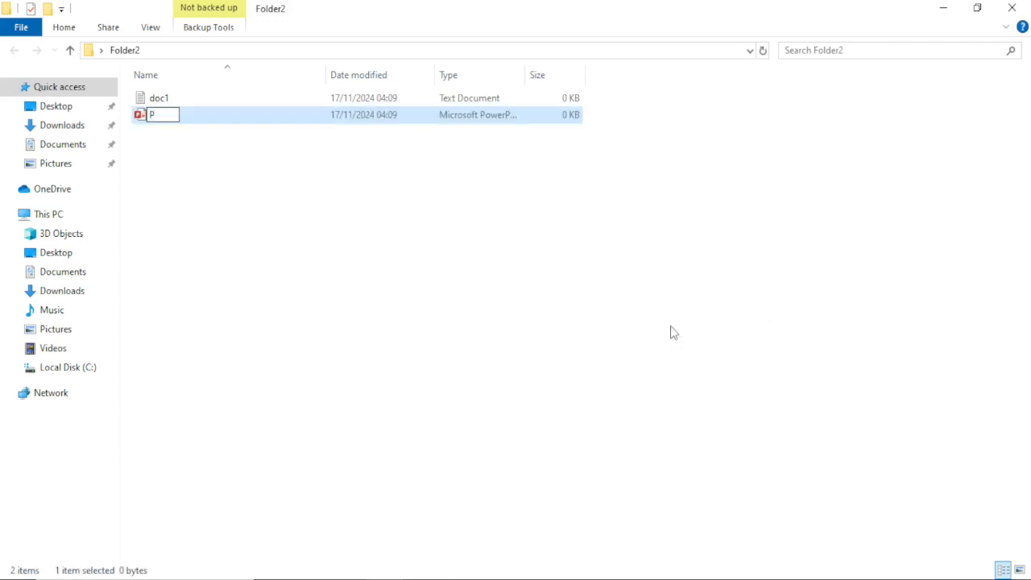
text(ower)
key(Return)
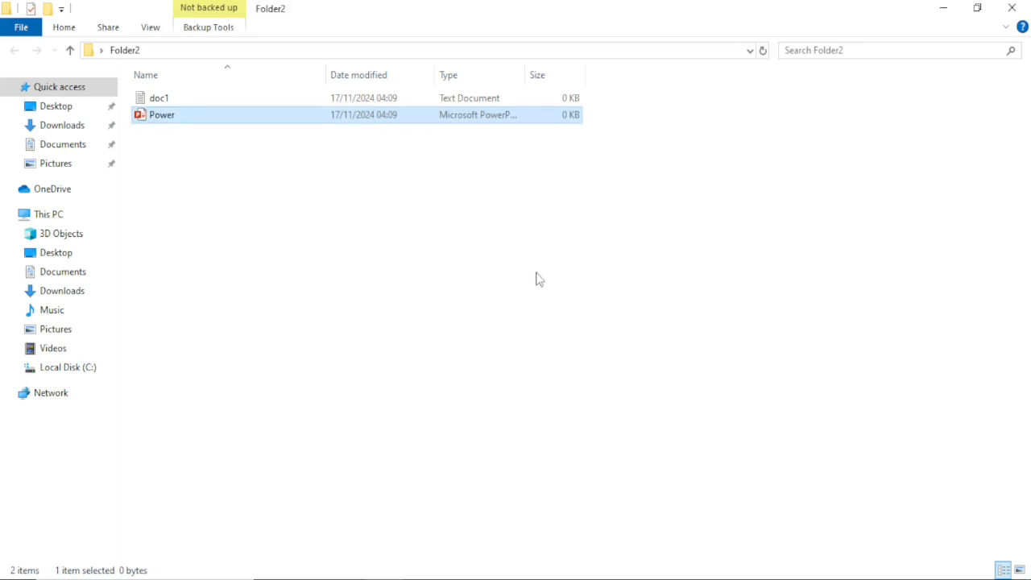
Step: Add a new Microsoft Word document named Word to Folder2
right_click(537, 273)
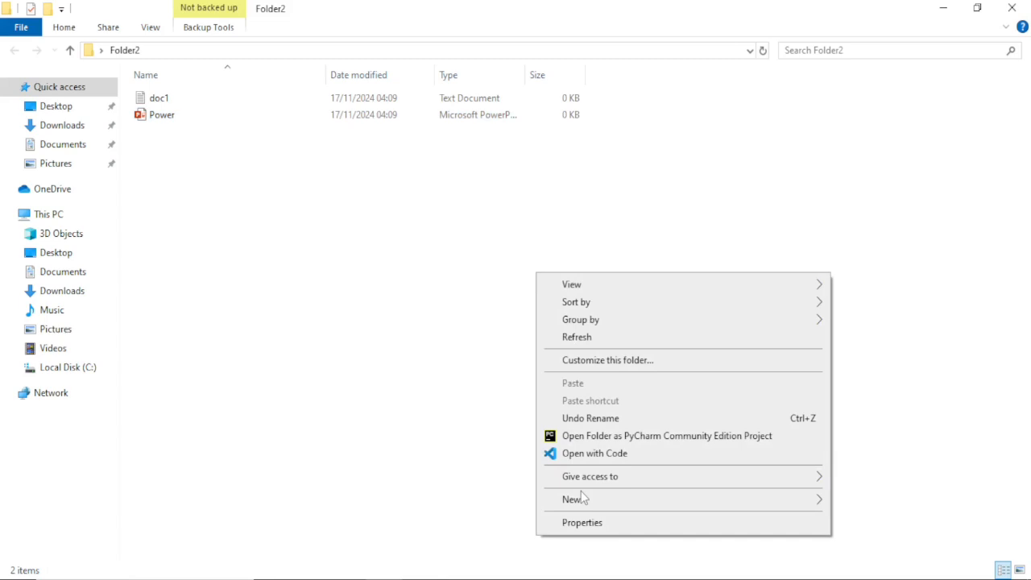
mouse_move(581, 498)
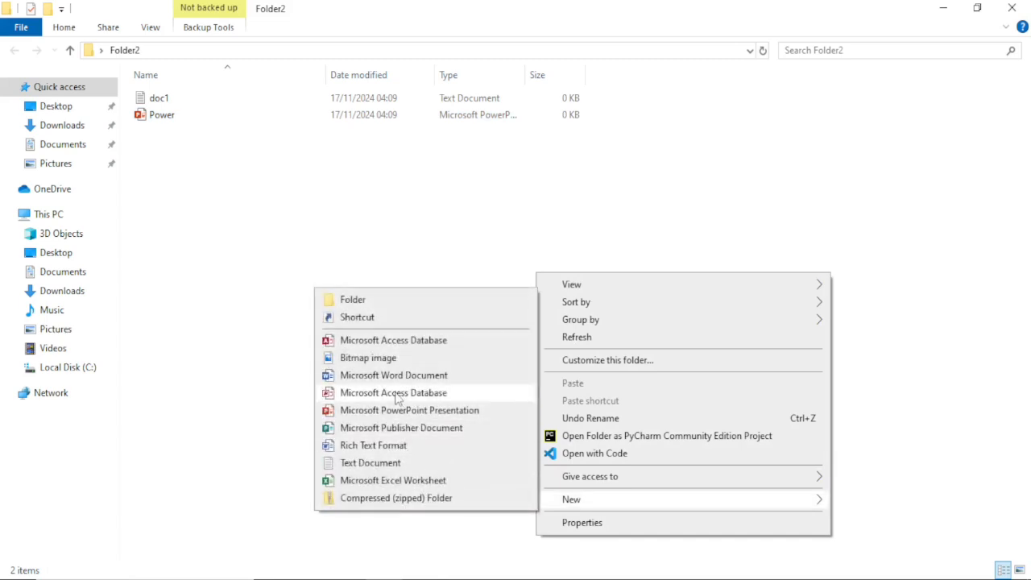
click(380, 376)
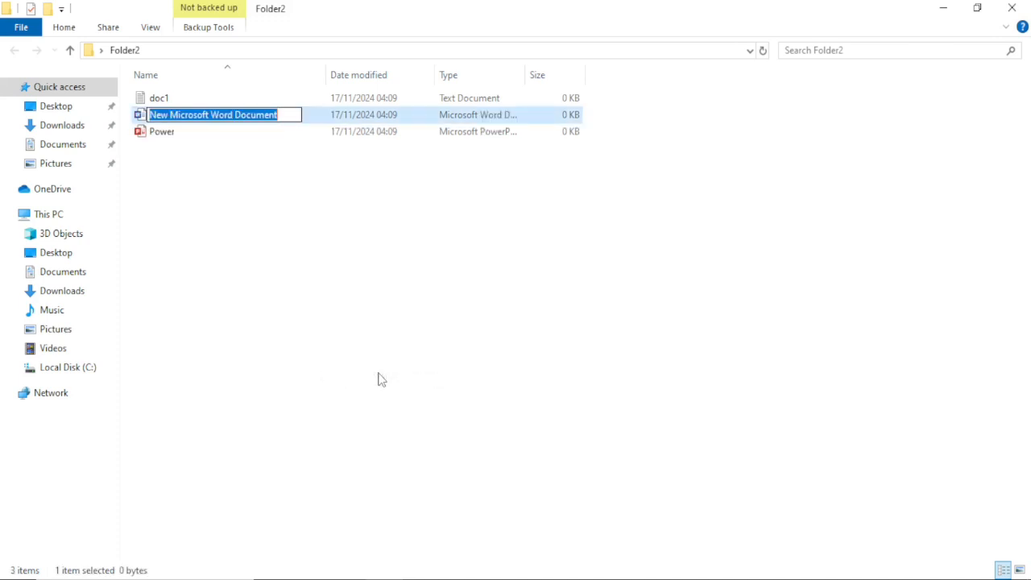
text(Word)
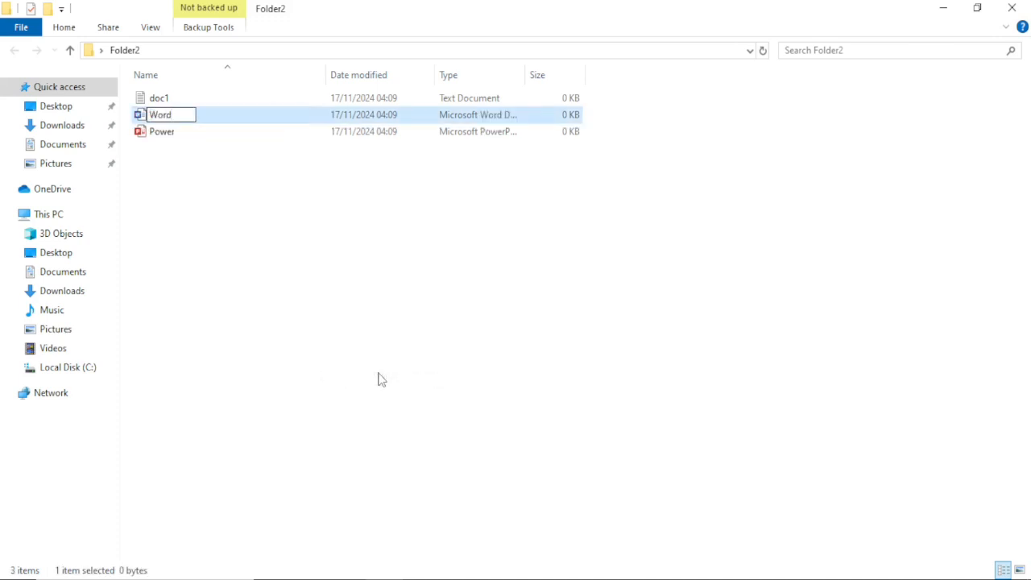
key(Return)
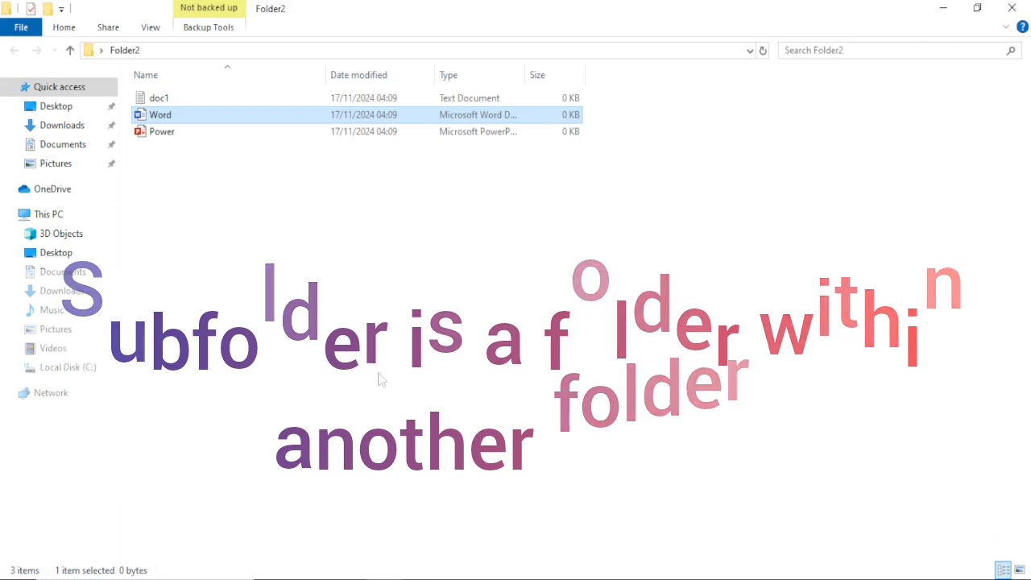
Step: Close the Folder2 window, reopen Folder2 from the desktop and create a folder named Subfolder in it
click(1019, 8)
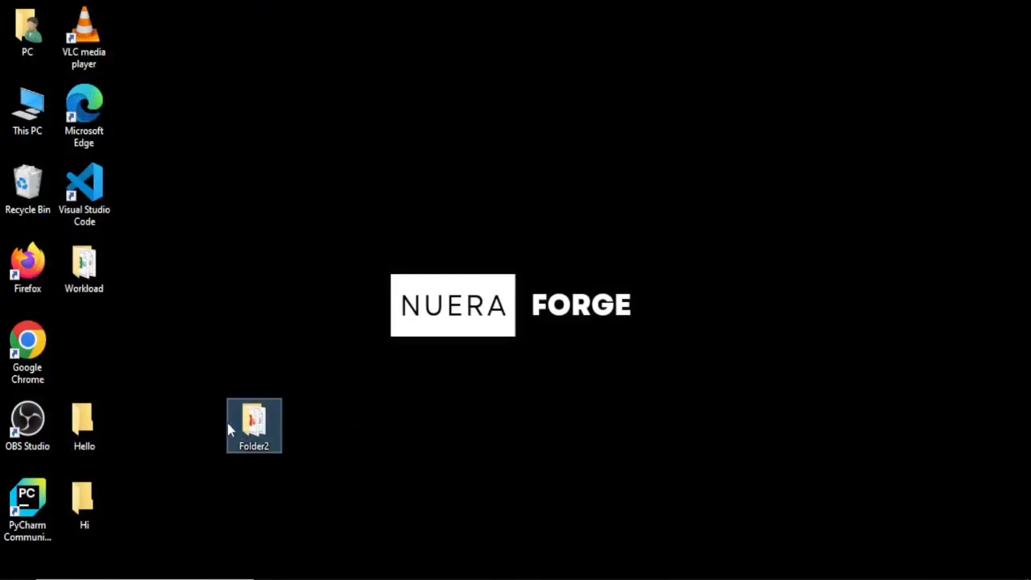
double_click(259, 425)
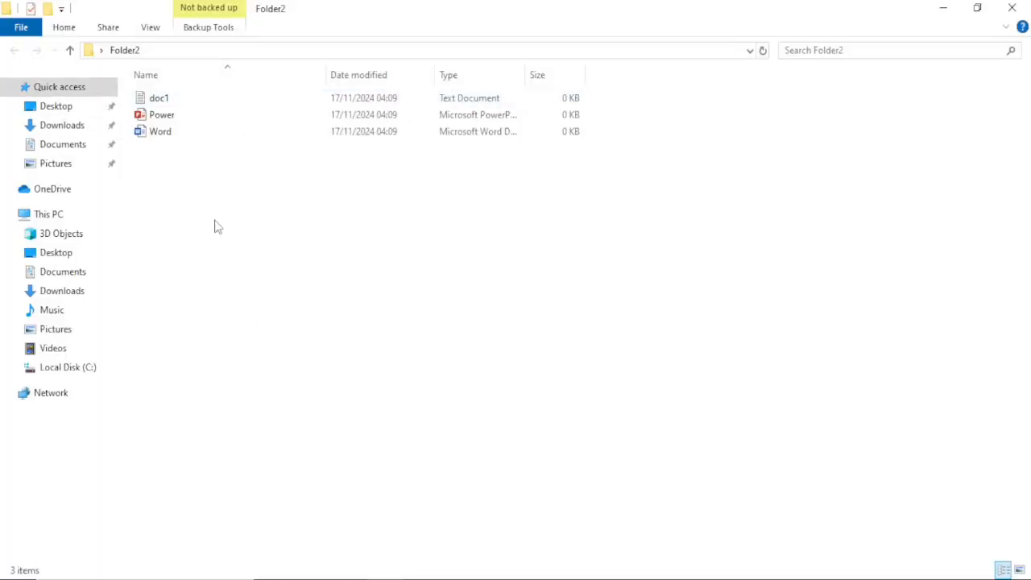
right_click(215, 225)
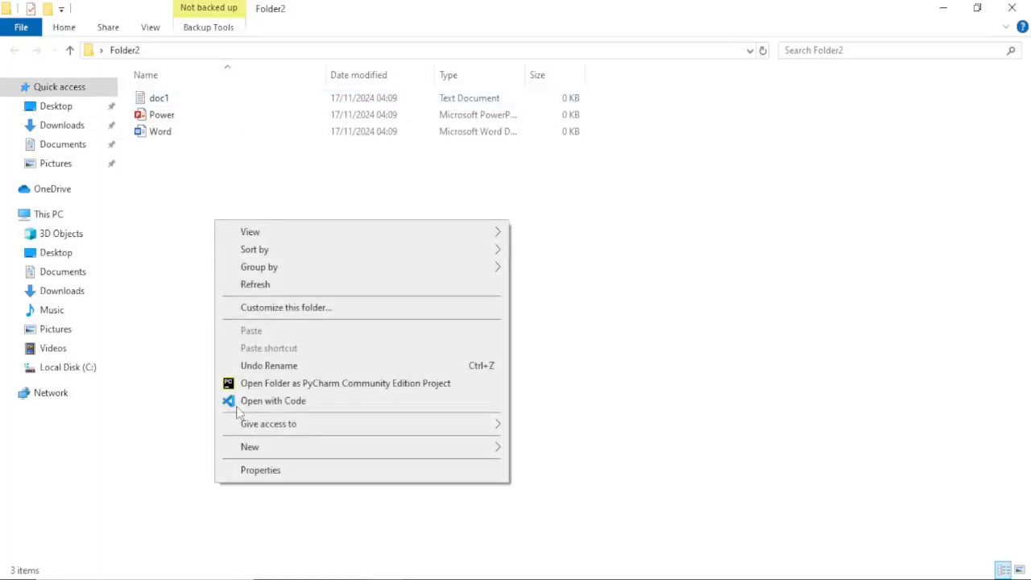
mouse_move(250, 449)
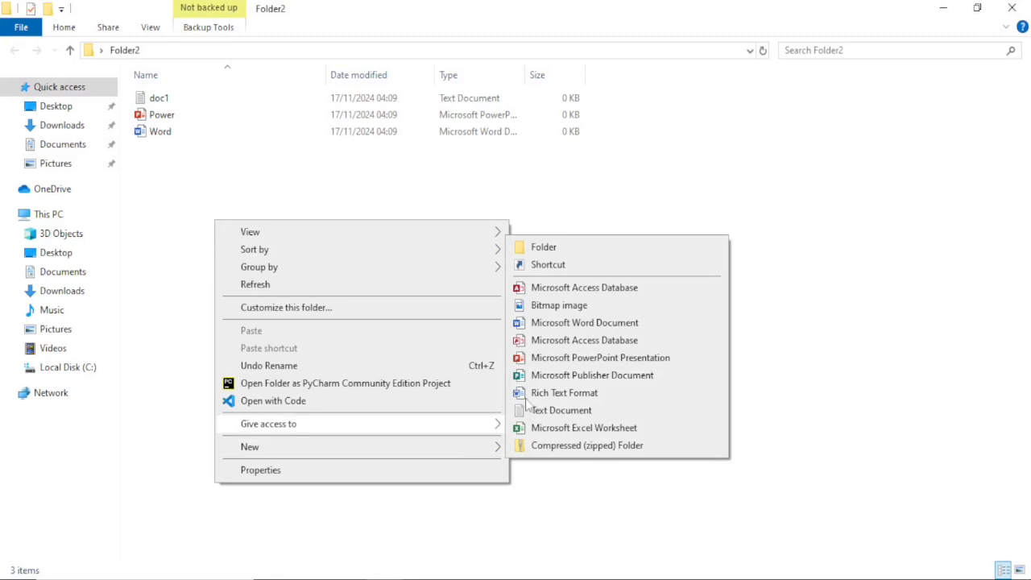
click(551, 248)
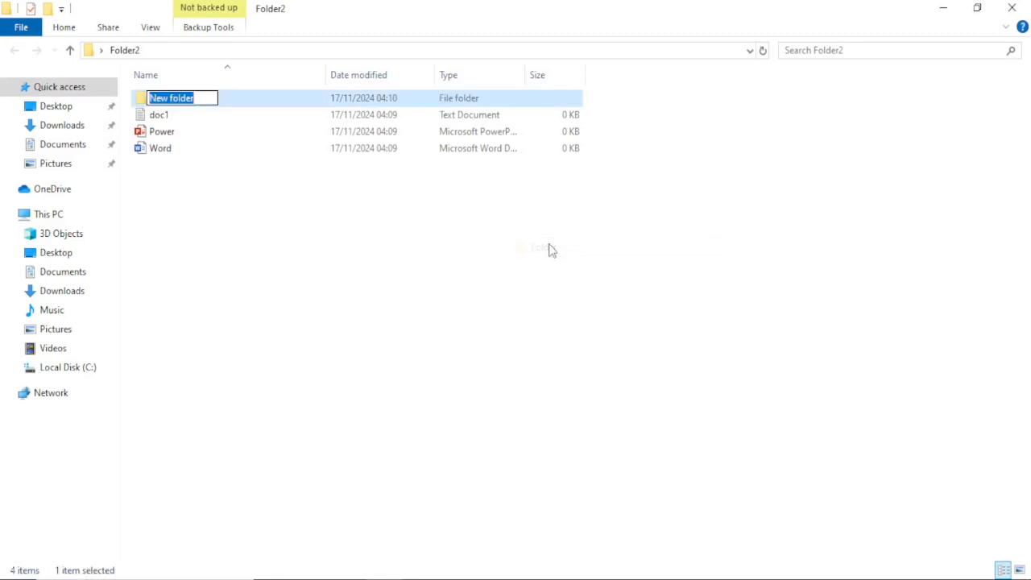
text(Sub)
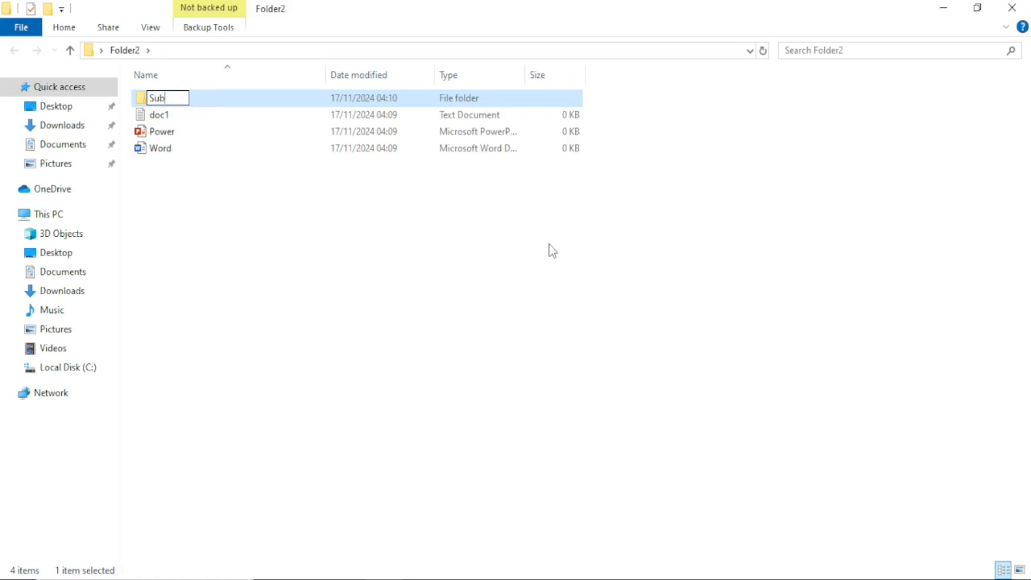
text(folder)
key(Return)
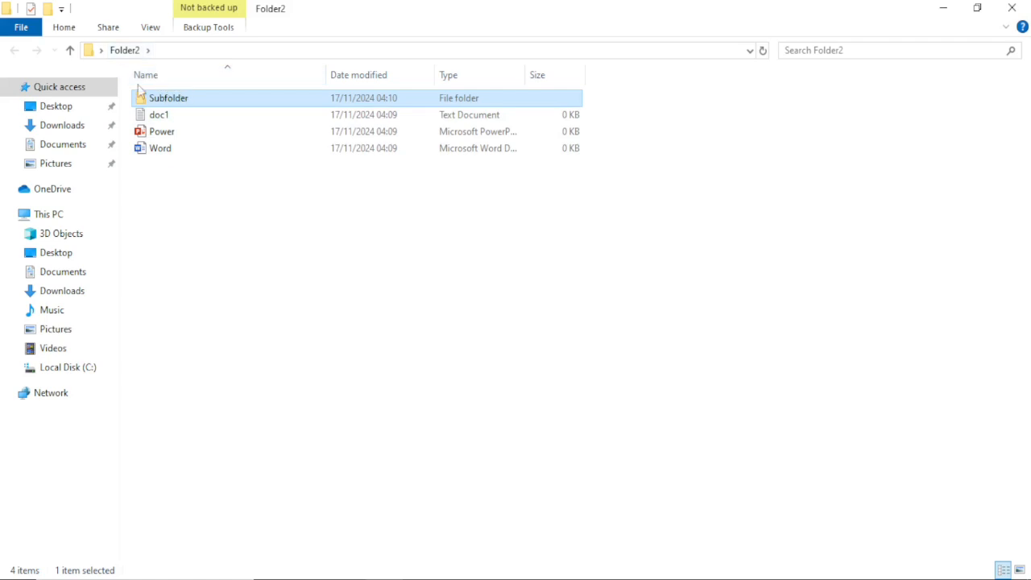
Step: Create a folder named Sub1 inside Subfolder, and open it before closing the window
double_click(185, 102)
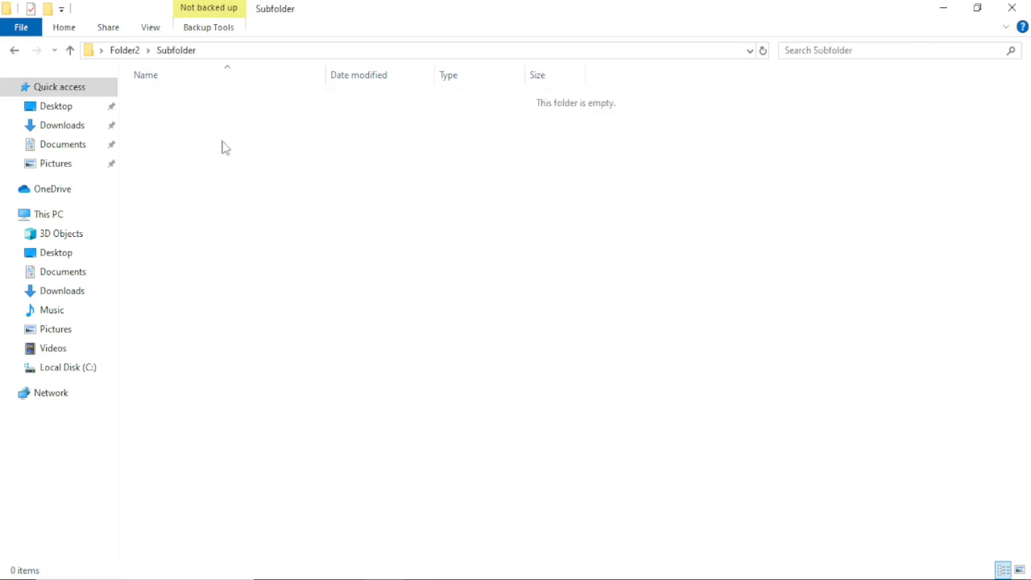
key(ctrl+shift+n)
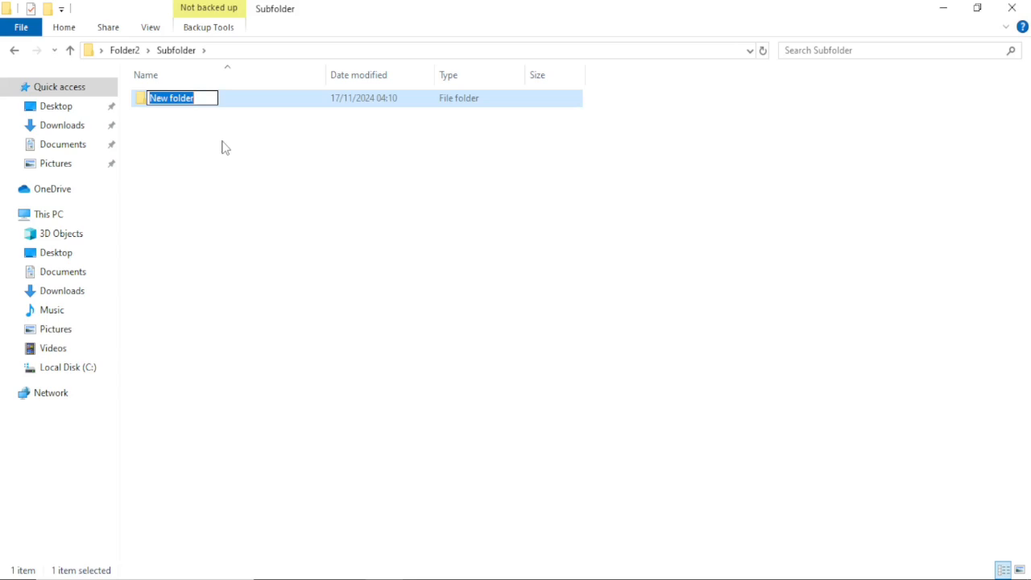
text(Sub1)
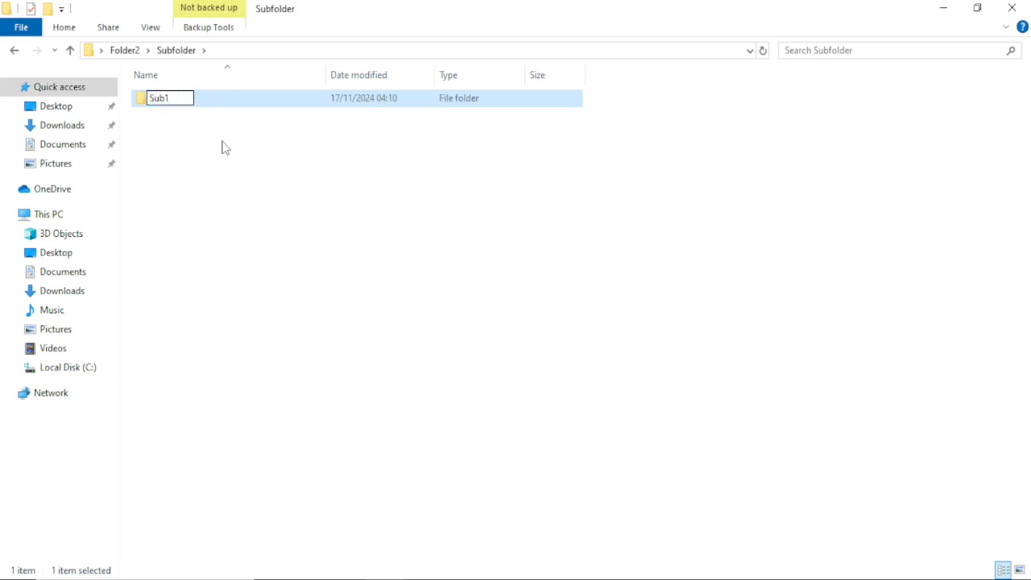
key(Return)
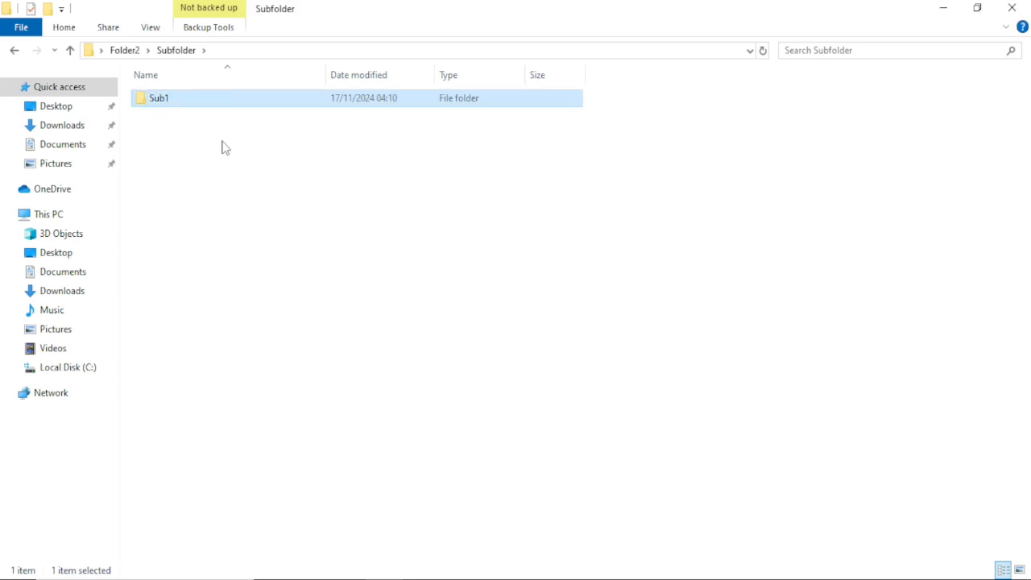
double_click(188, 106)
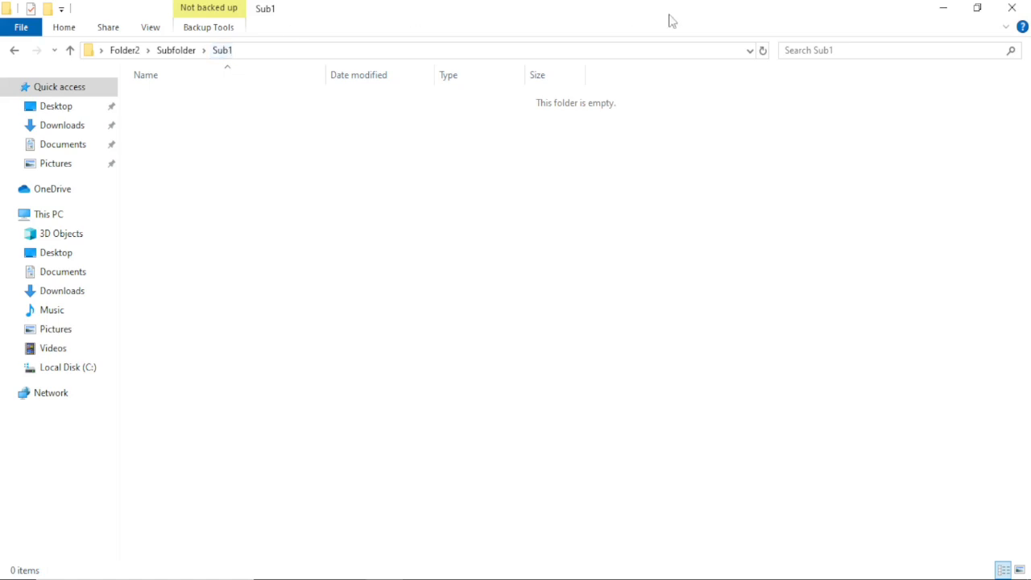
click(1019, 8)
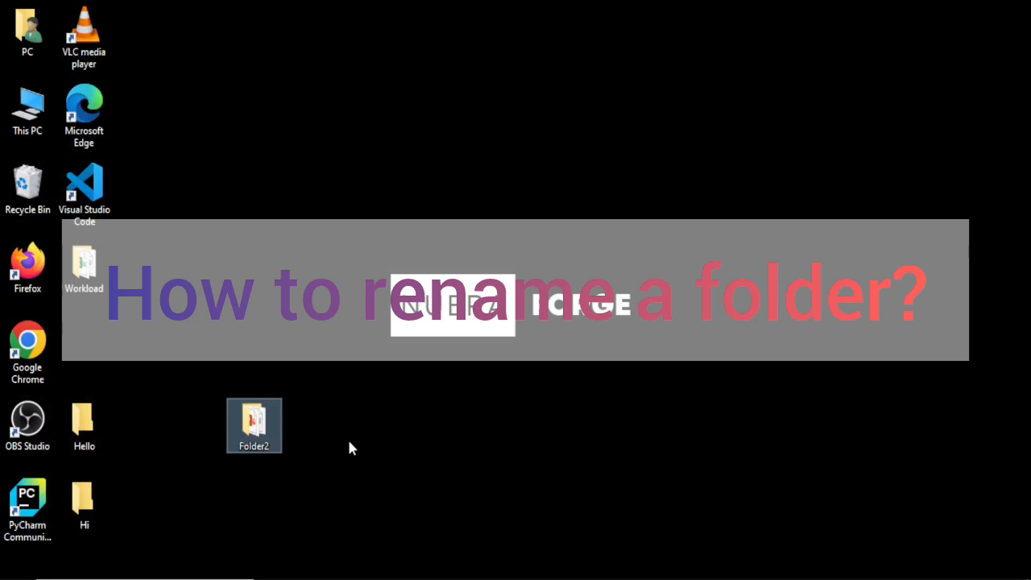
Step: Rename the Folder2 folder on the desktop to Content
drag(348, 441, 447, 485)
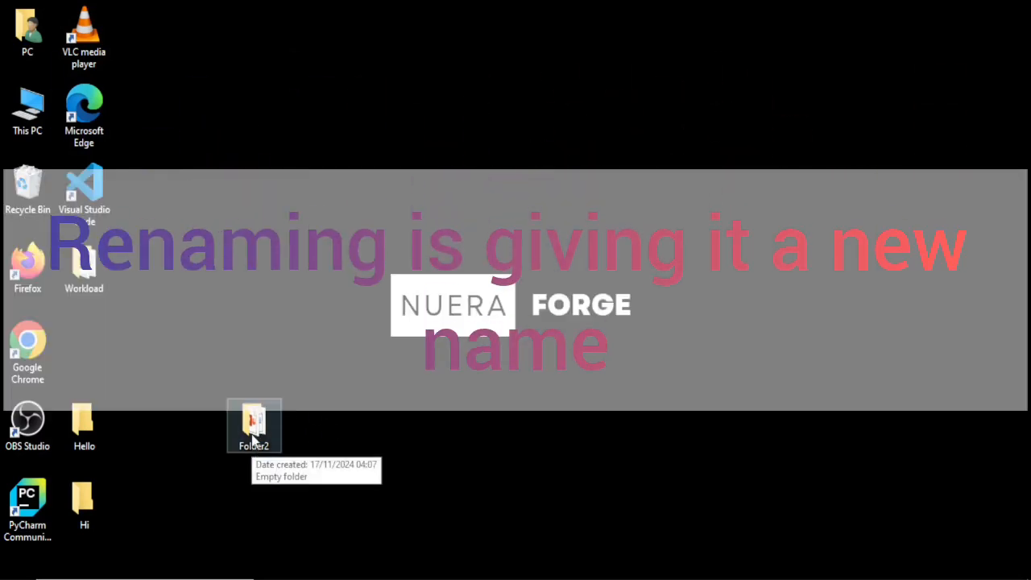
right_click(253, 438)
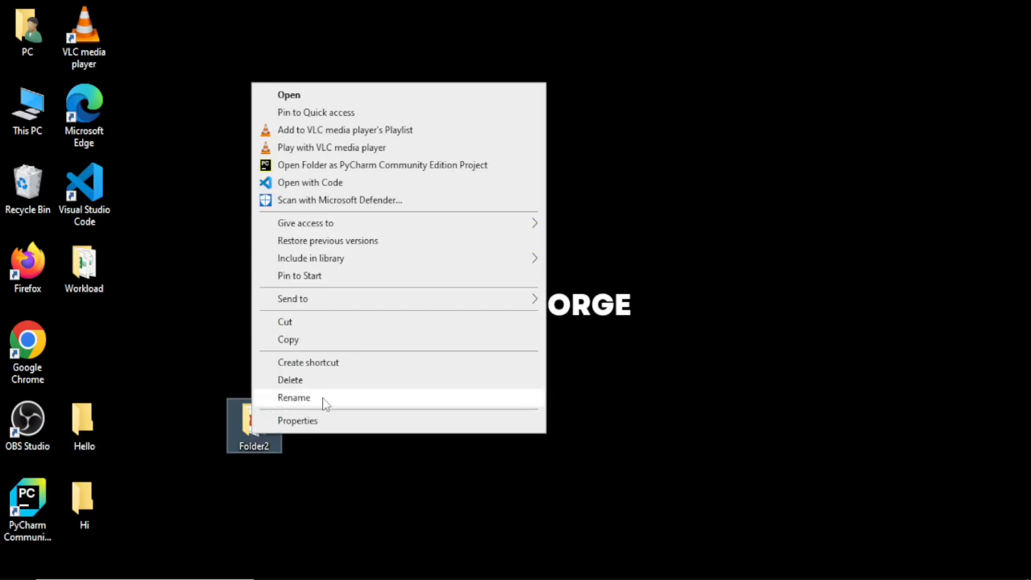
click(294, 398)
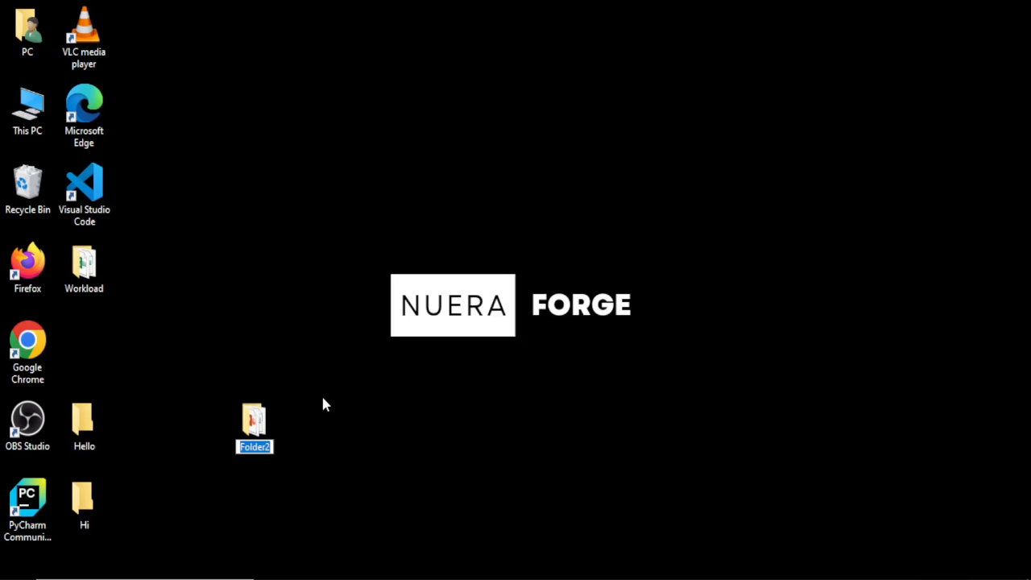
text(Content)
key(Return)
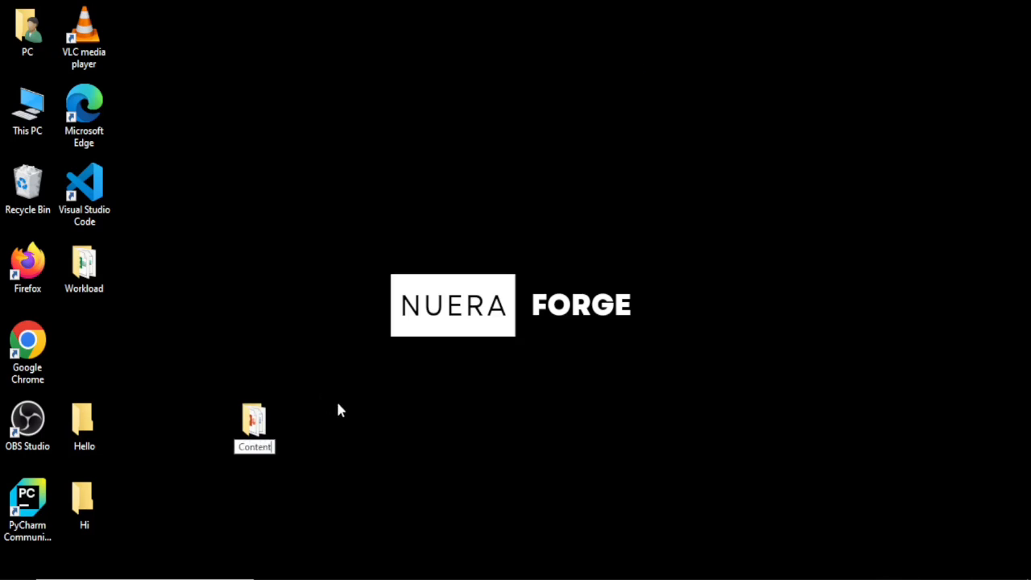
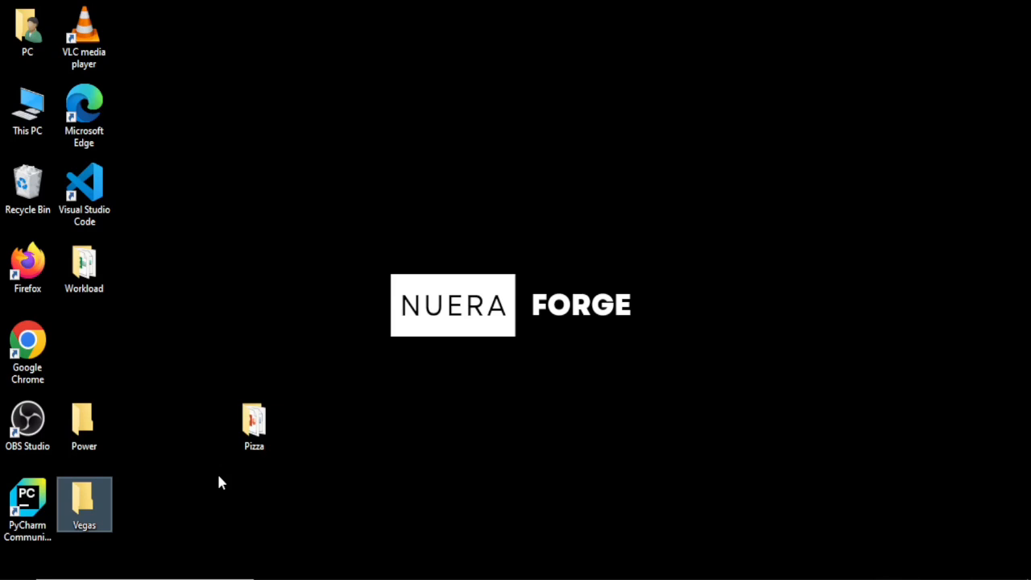
Step: Open the properties of the Pizza folder on the desktop
click(258, 428)
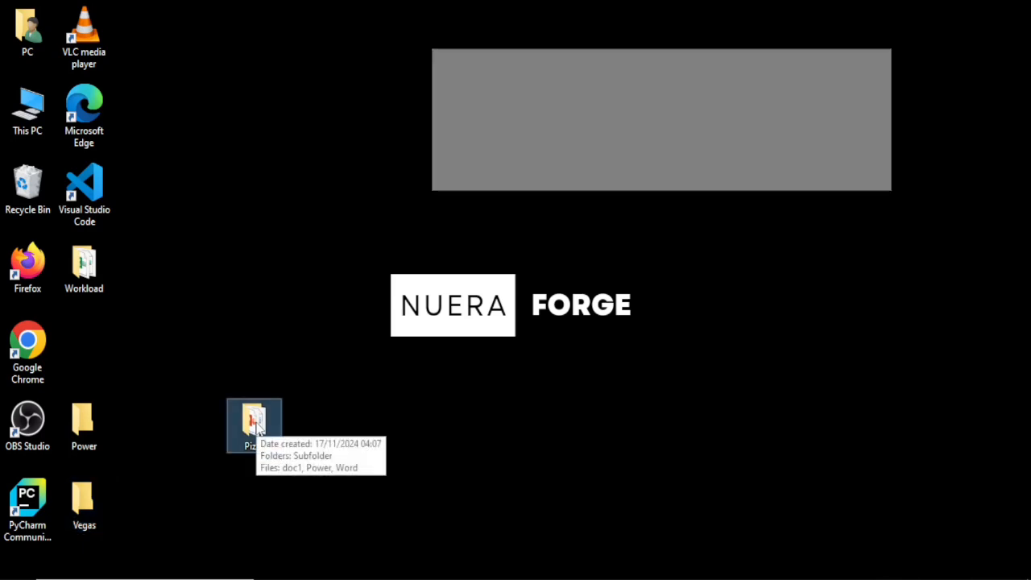
right_click(259, 428)
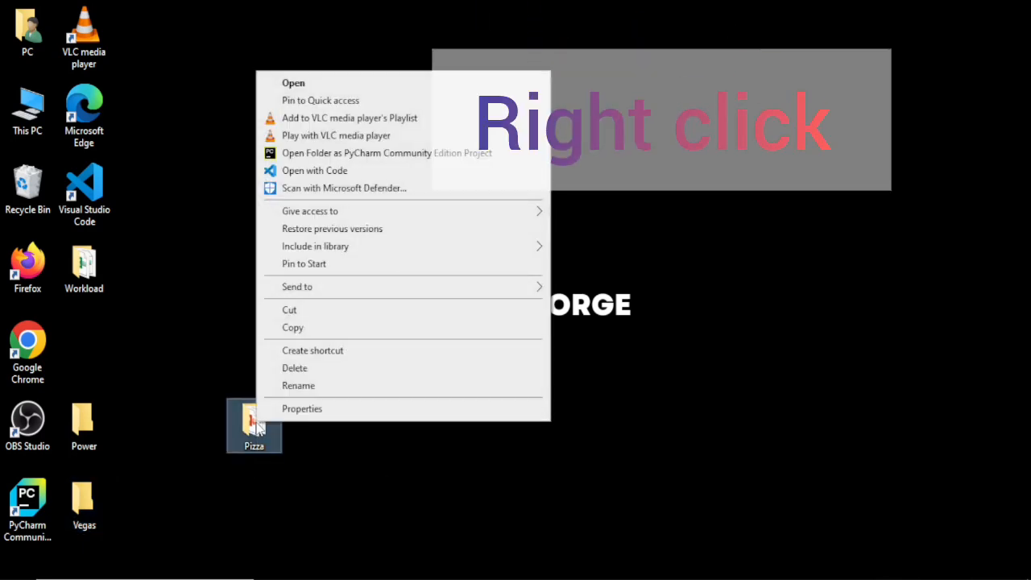
click(332, 409)
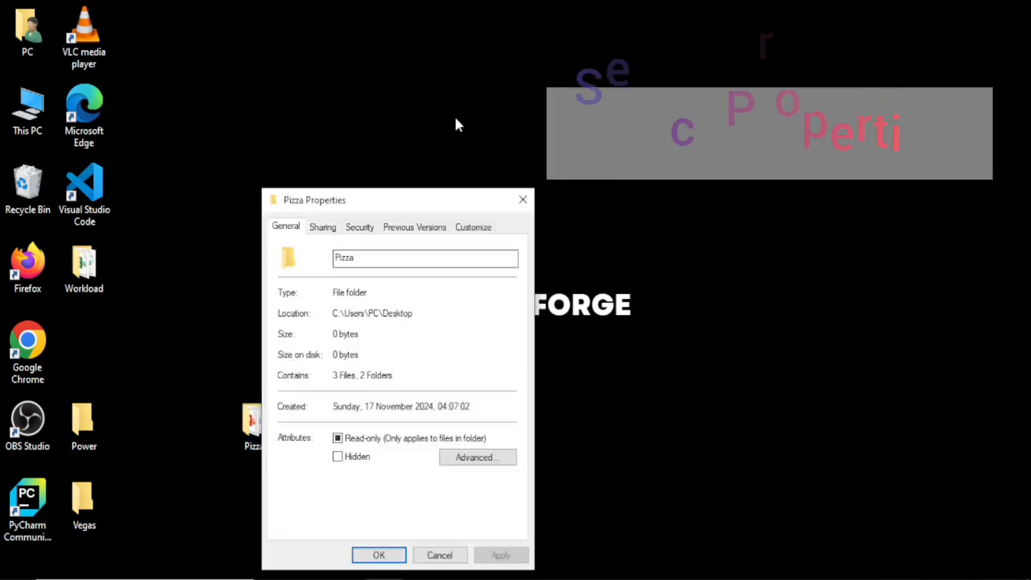
Step: Change the Pizza folder's icon to the green tree from the SHELL32.dll icon list and apply it
click(474, 229)
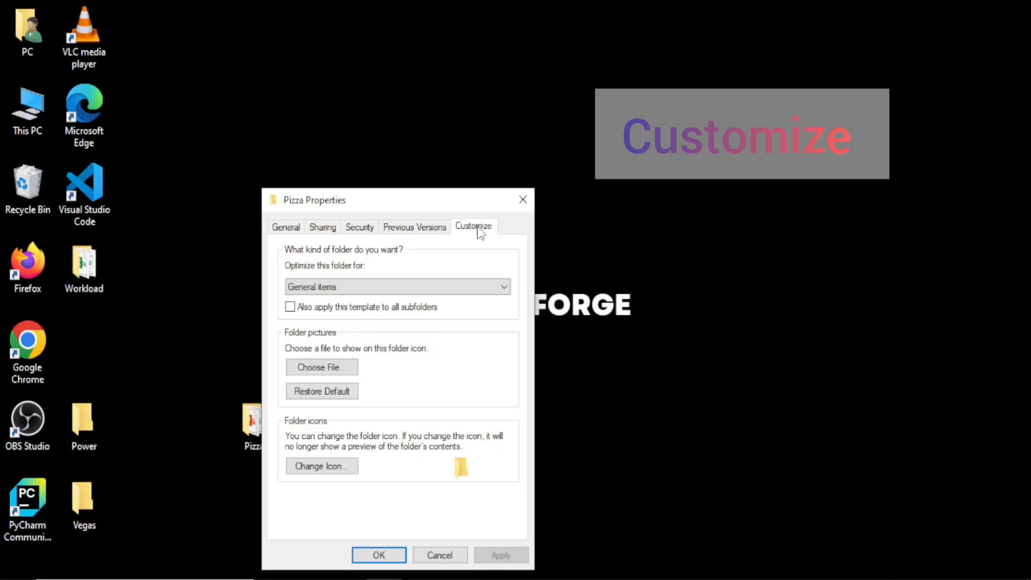
click(325, 470)
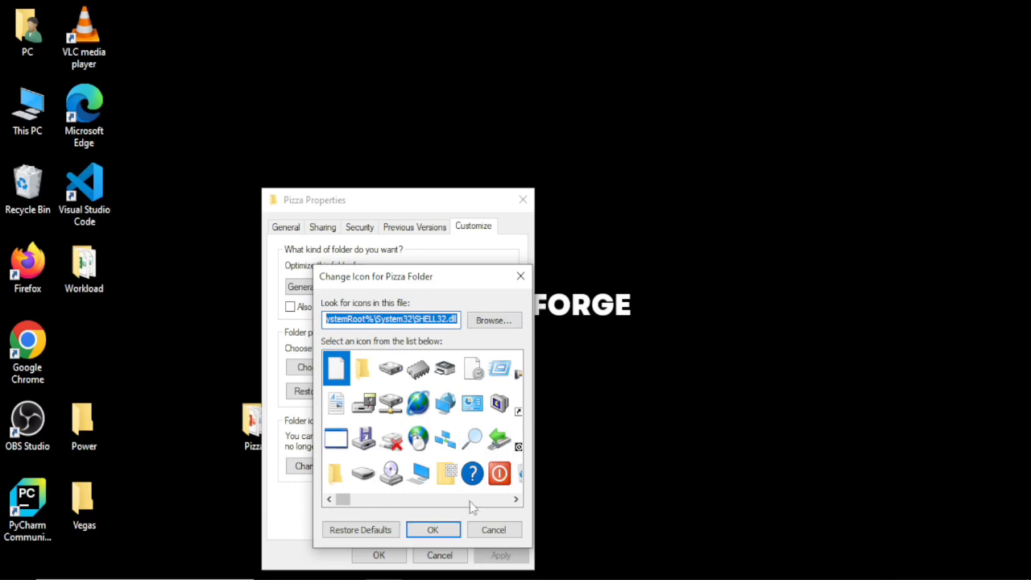
click(517, 500)
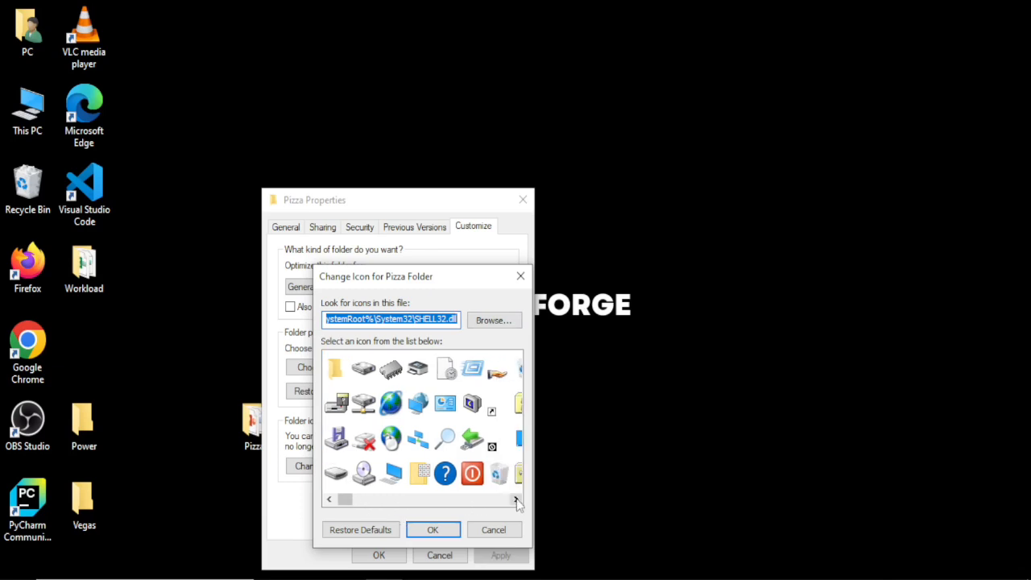
click(517, 500)
click(517, 500)
click(516, 501)
click(517, 500)
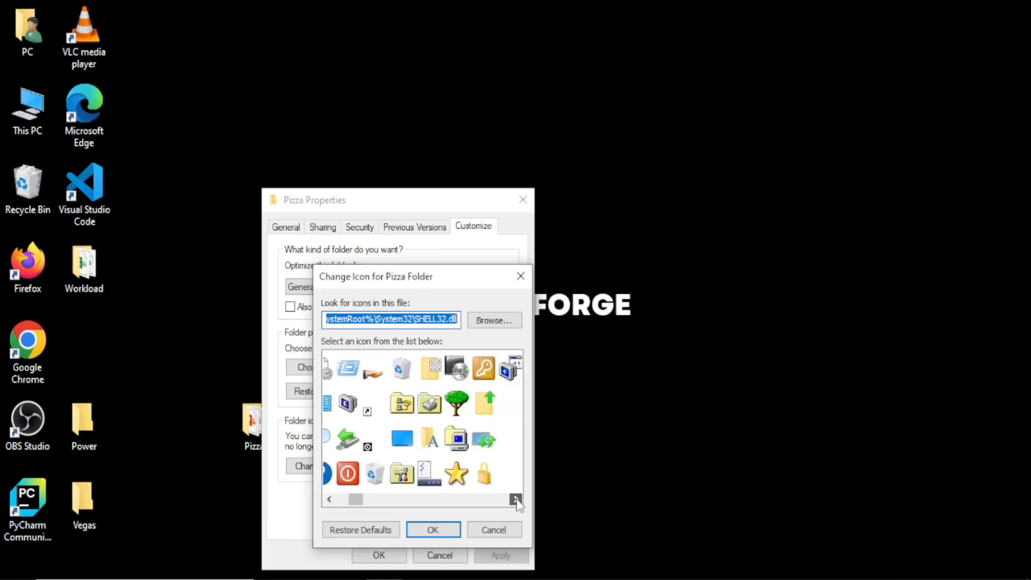
click(516, 500)
click(447, 405)
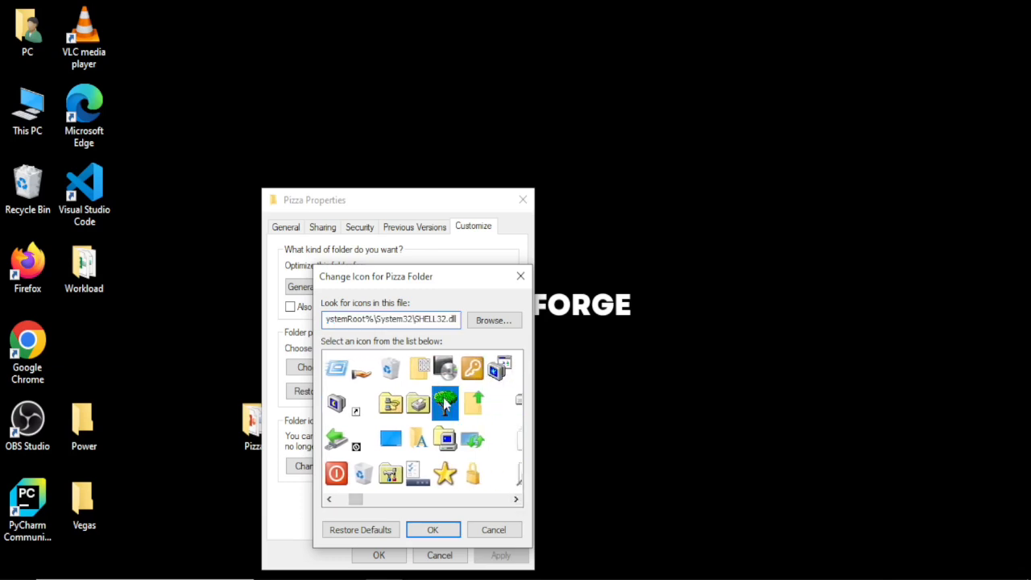
click(431, 529)
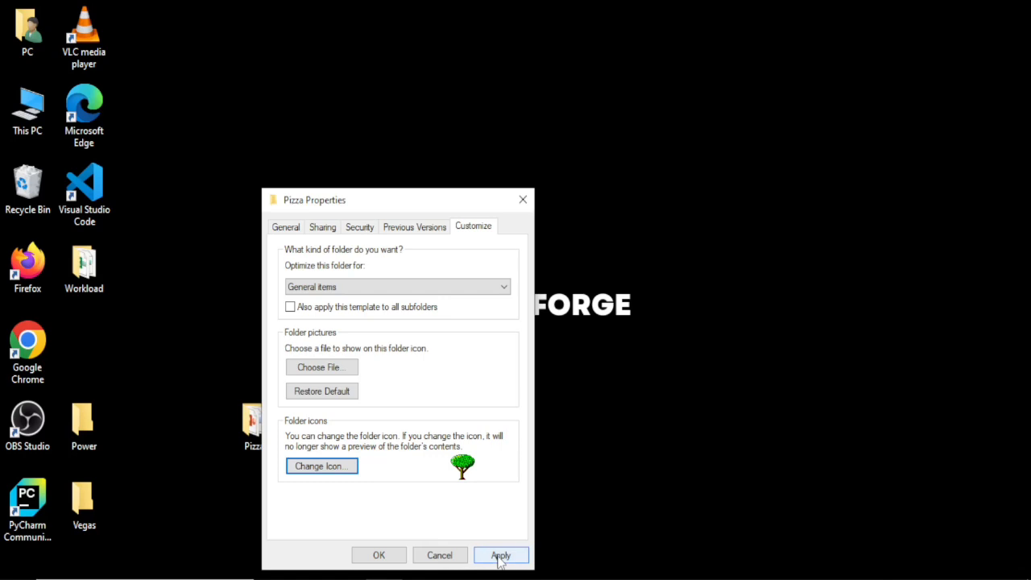
click(500, 556)
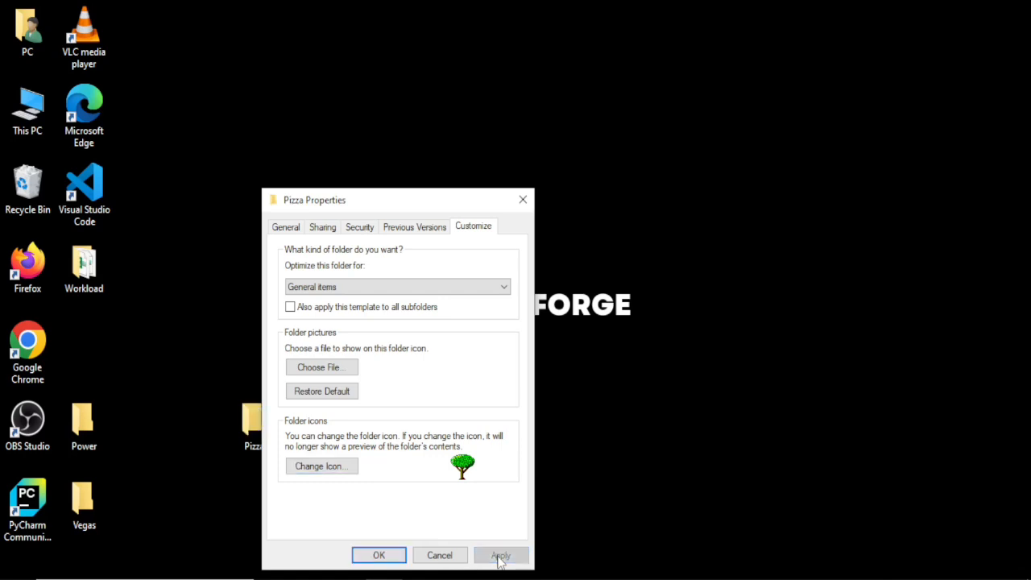
click(389, 559)
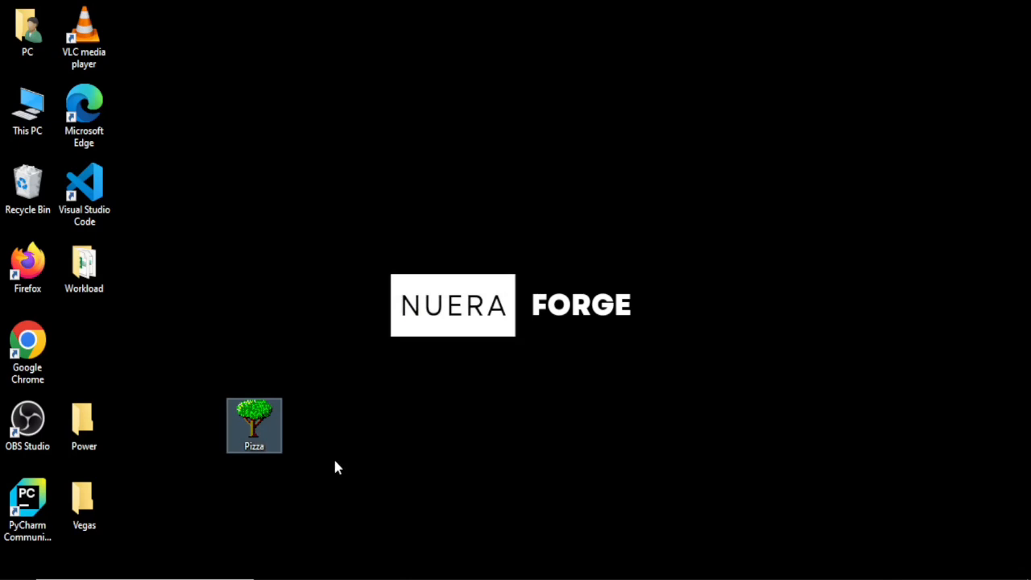
Step: Open the Pizza folder from the desktop to view its contents and icon, and close the window
drag(335, 461, 238, 417)
drag(327, 414, 252, 421)
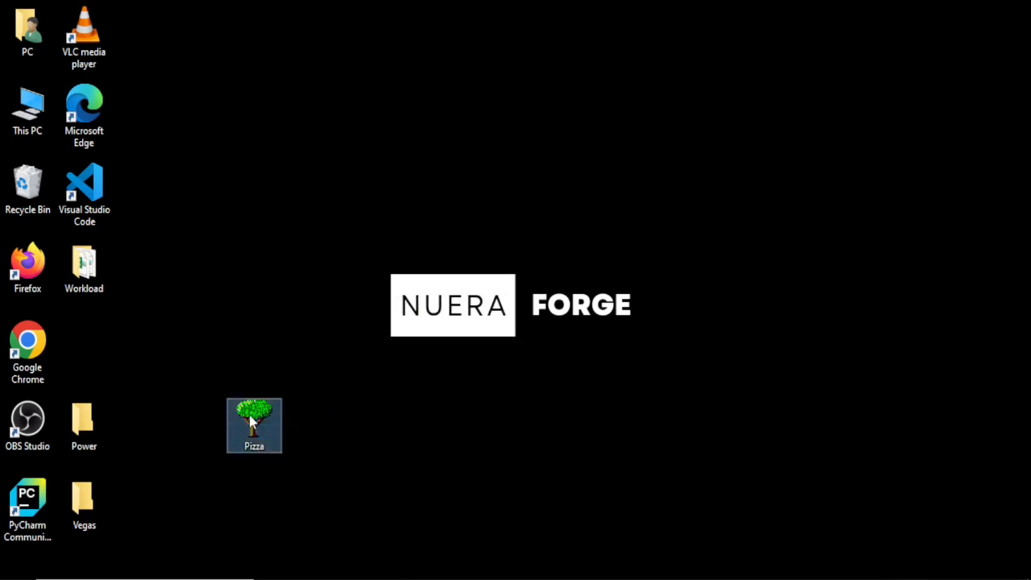
double_click(251, 422)
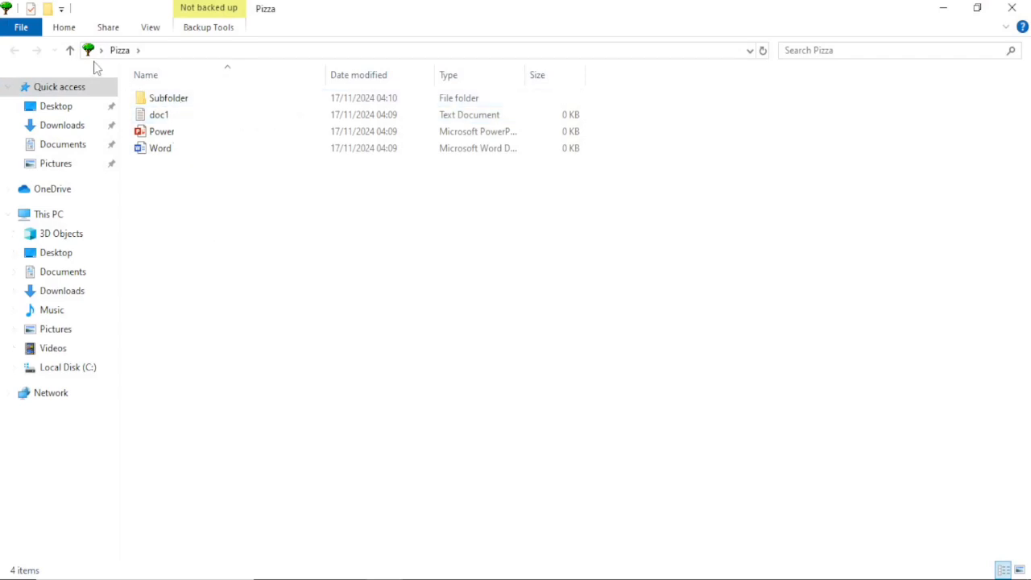
click(1014, 8)
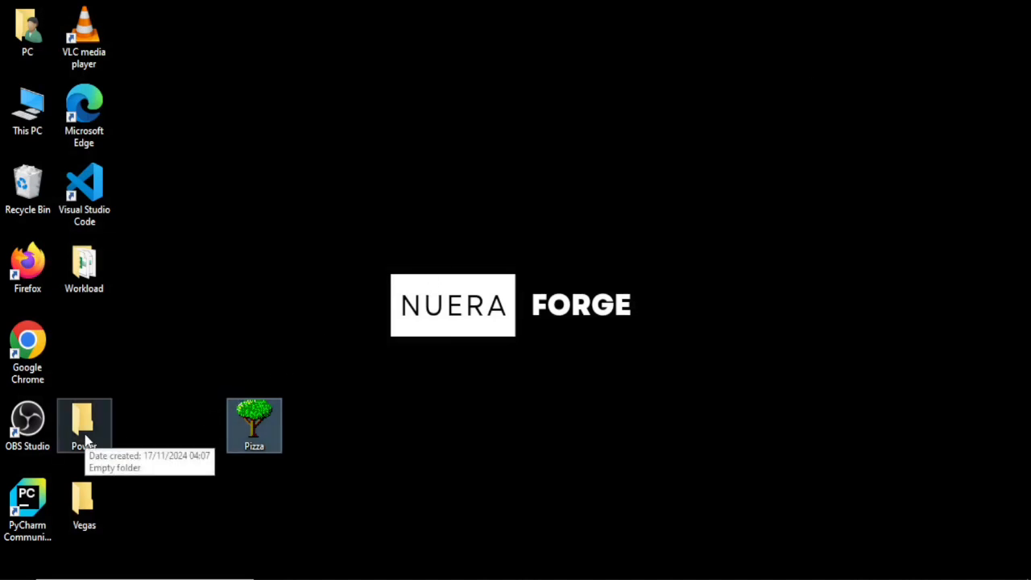
Step: Move the Power folder beside the Pizza folder on the desktop and open its customization properties
drag(86, 439, 397, 441)
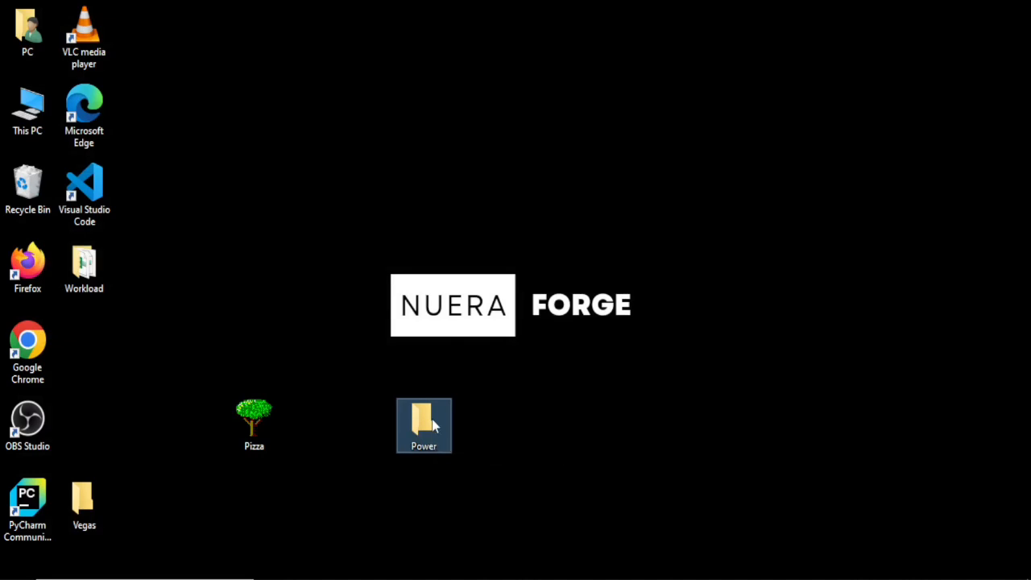
right_click(432, 420)
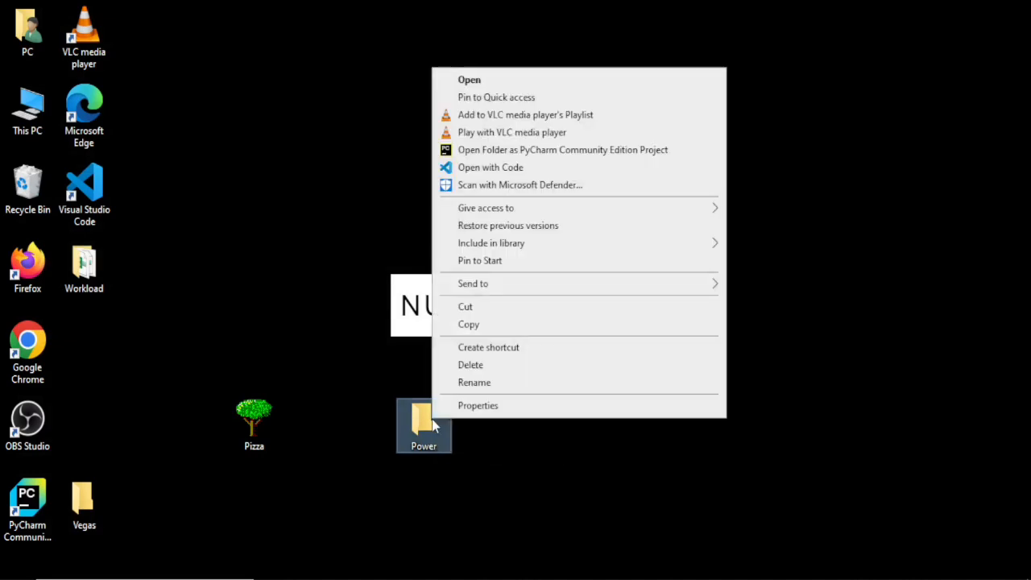
click(493, 406)
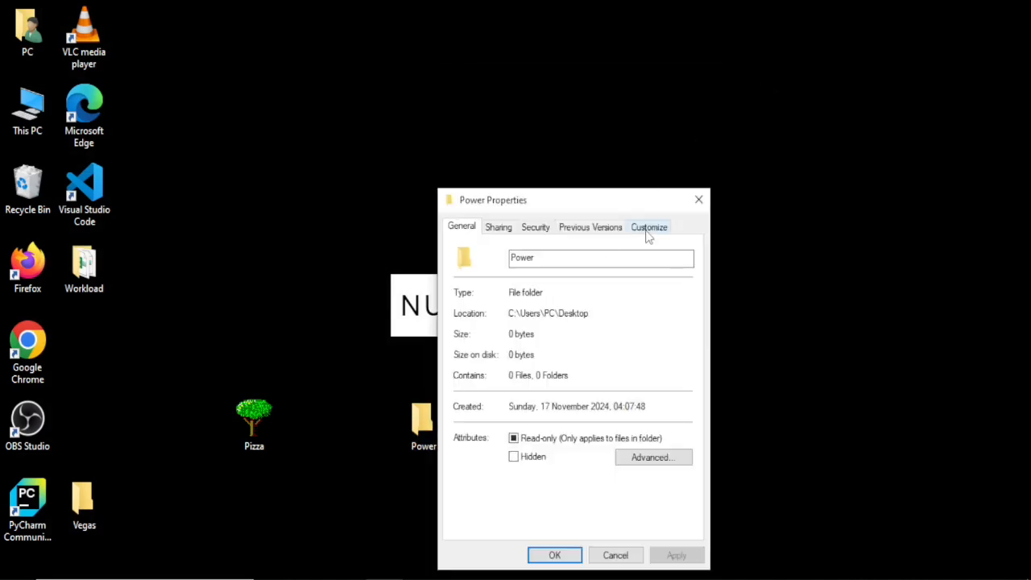
click(648, 229)
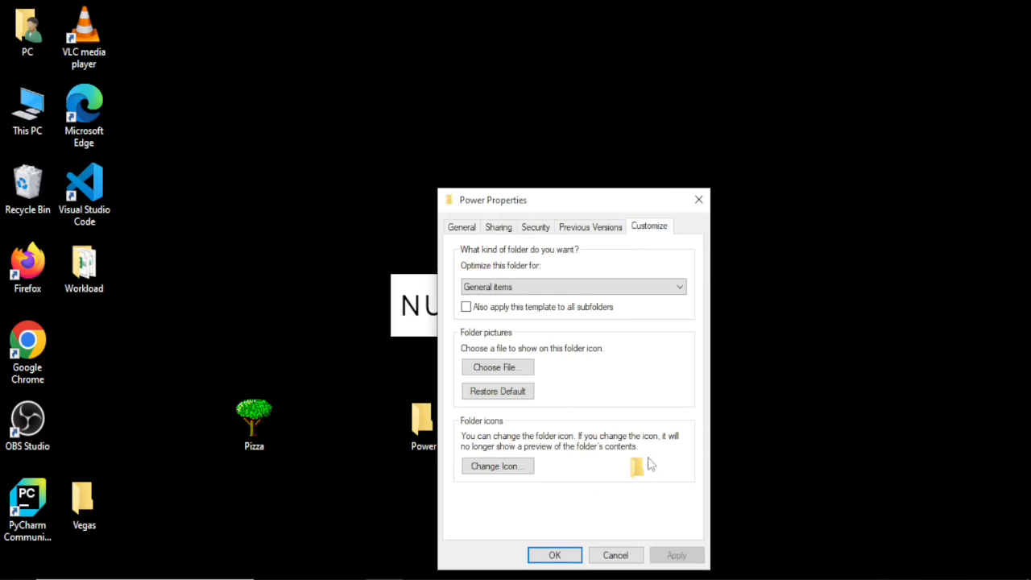
Step: Change the Power folder's icon to a blank one from the SHELL32.dll icon list, and check it on the desktop
click(493, 466)
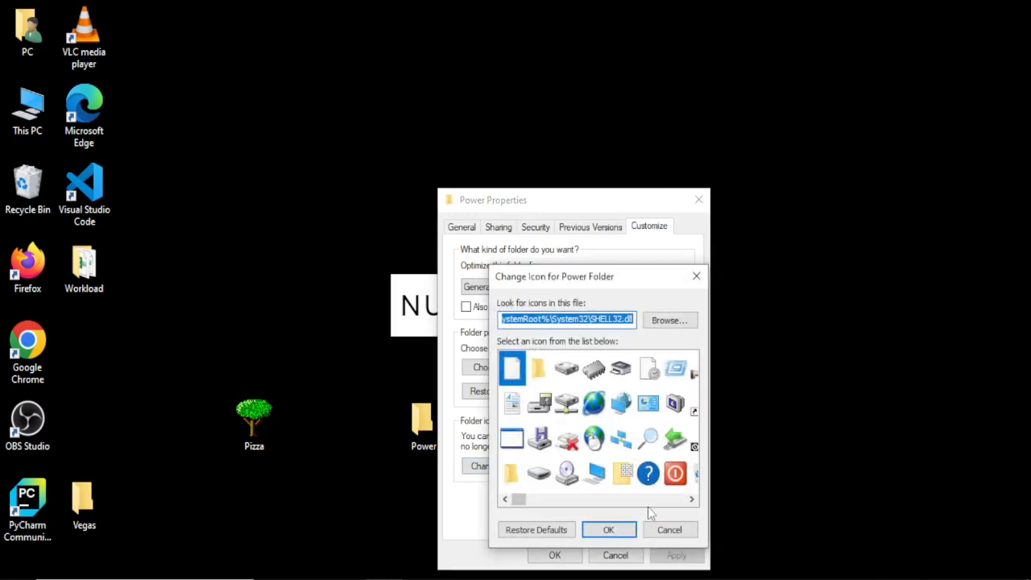
drag(691, 500, 692, 501)
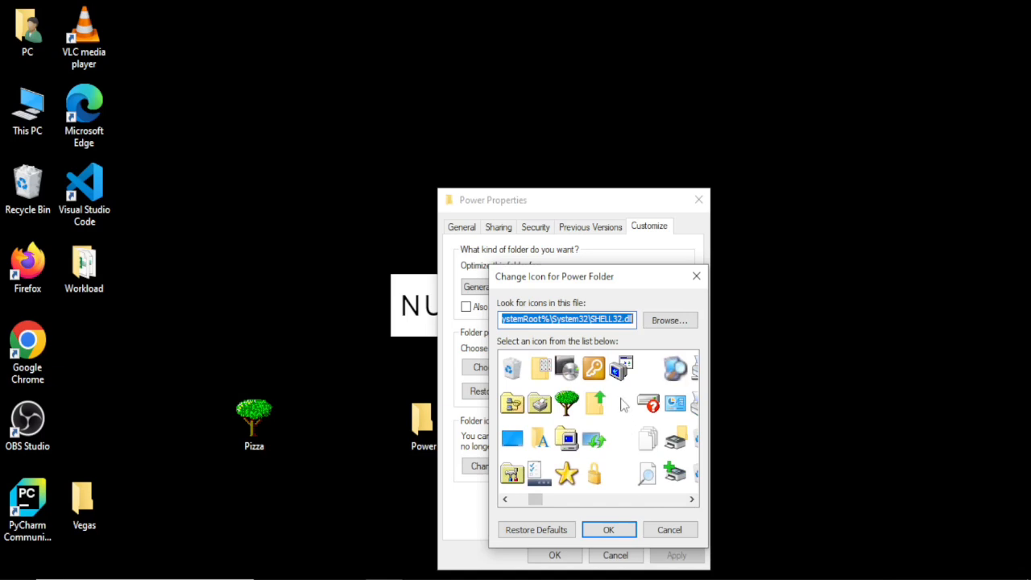
click(621, 405)
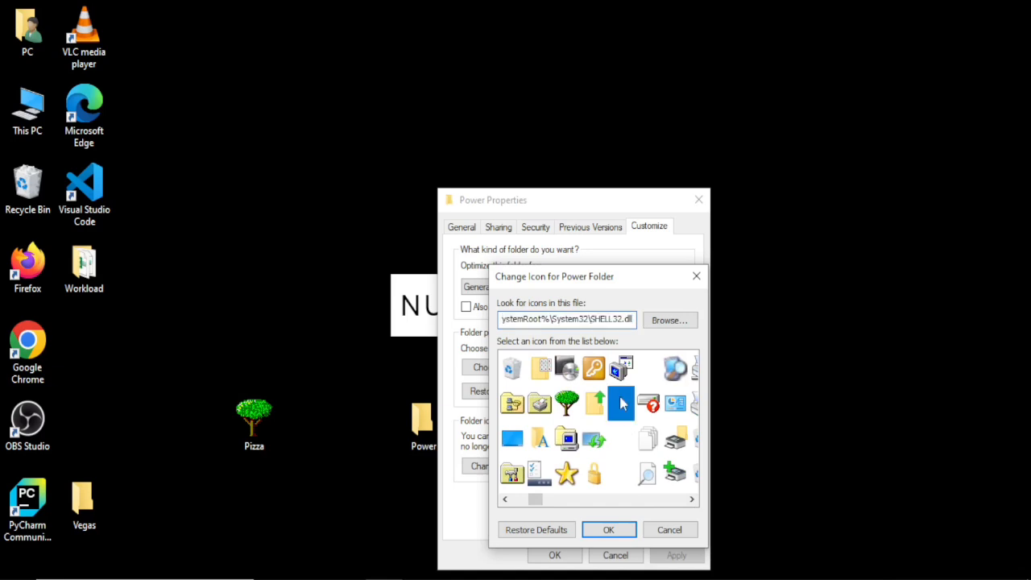
click(621, 440)
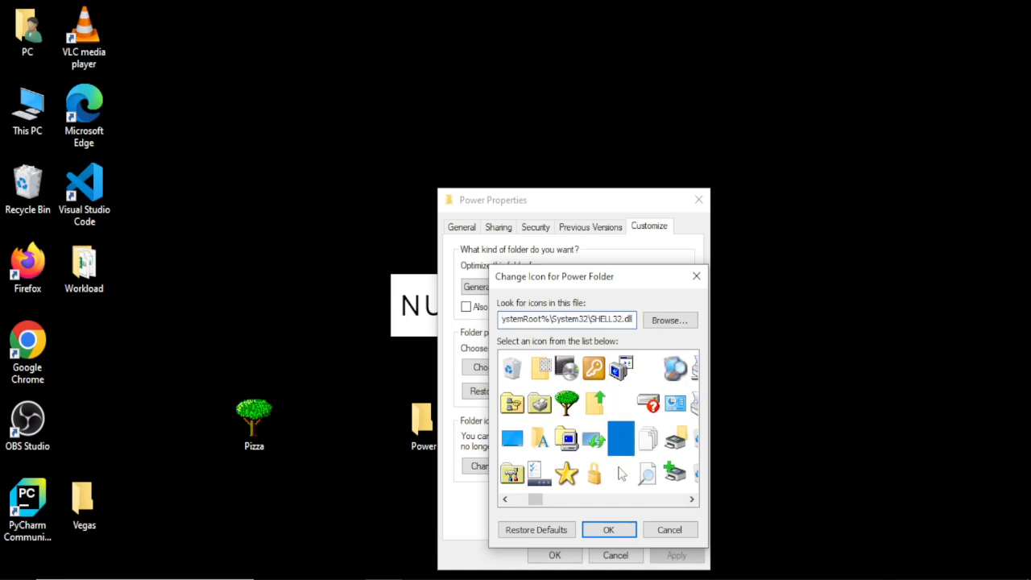
click(620, 473)
click(619, 414)
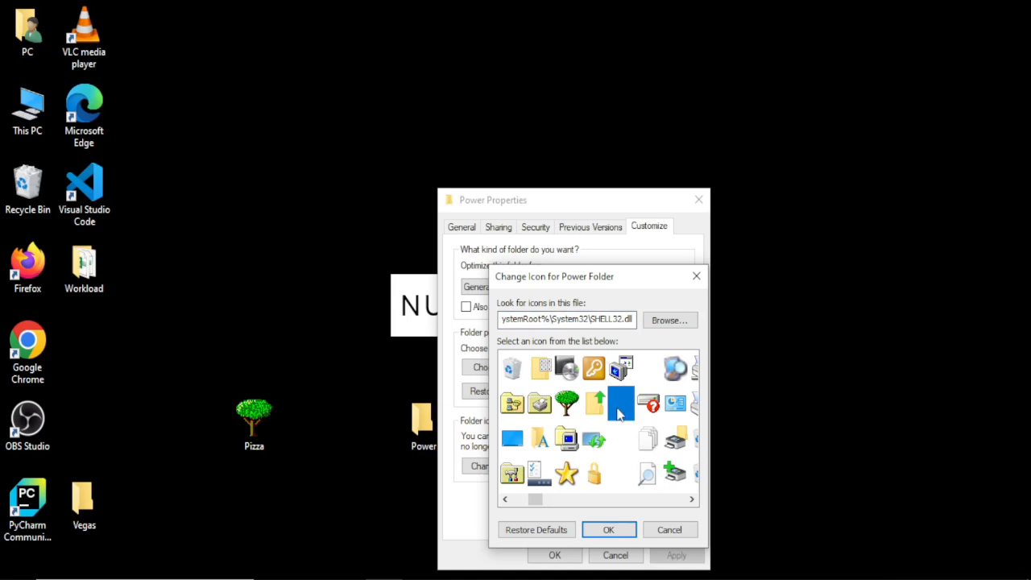
click(609, 530)
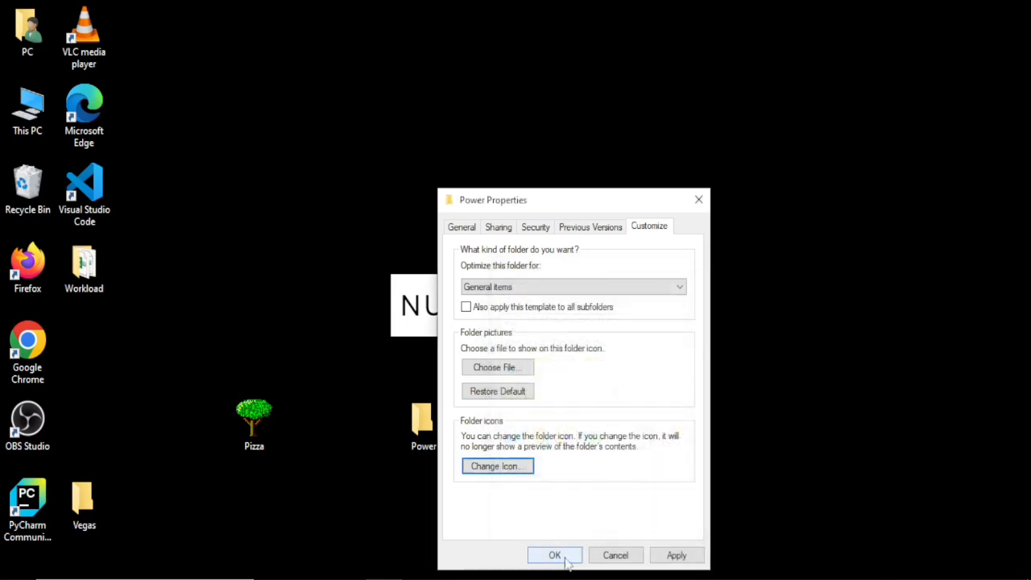
click(675, 555)
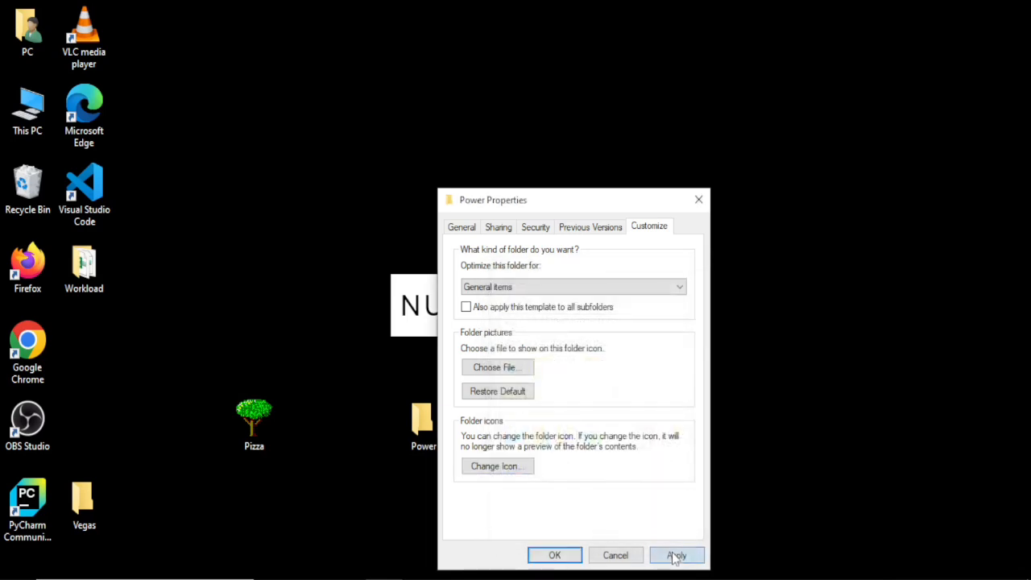
click(541, 556)
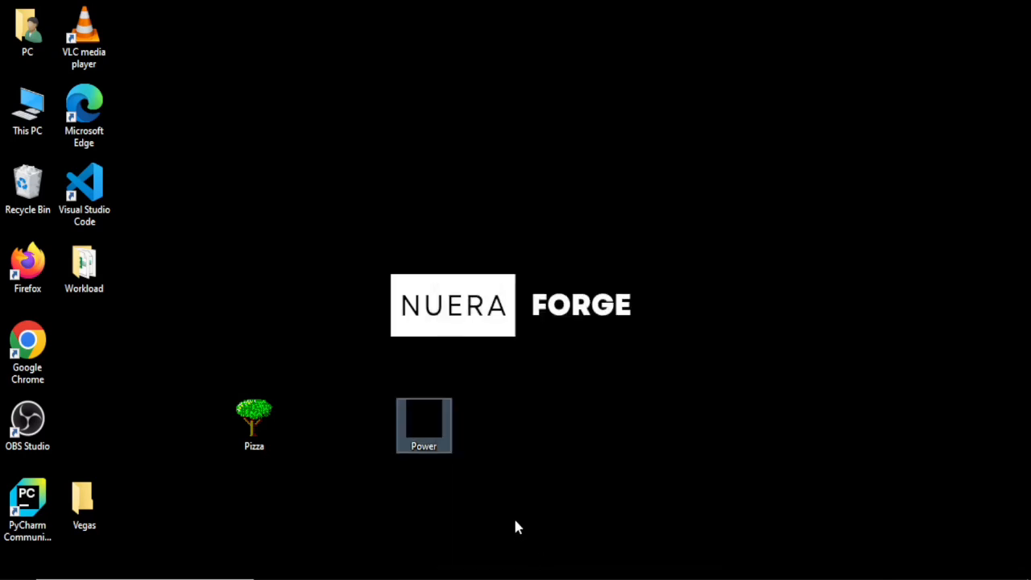
drag(498, 500, 392, 407)
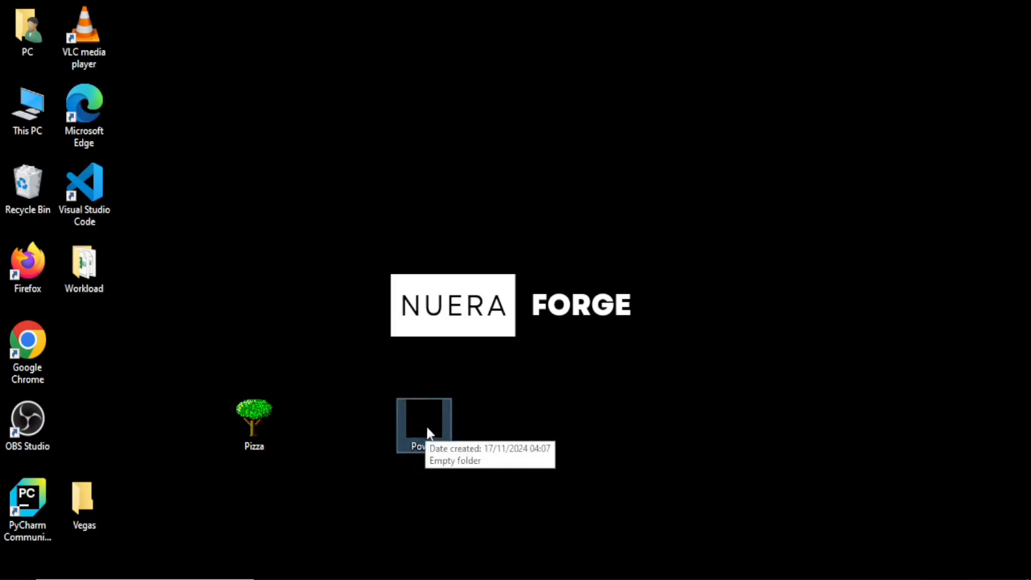
click(566, 428)
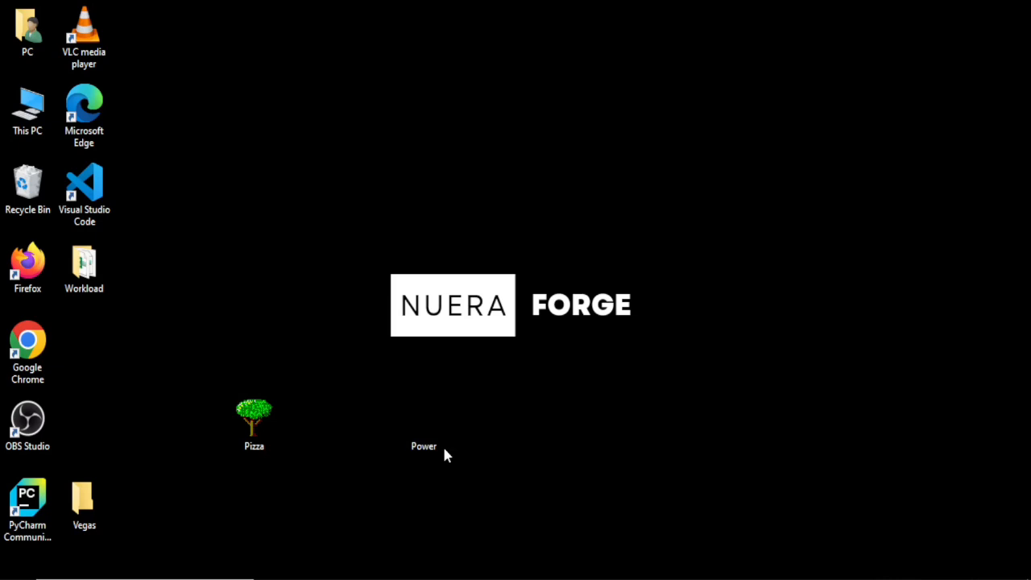
Step: Change the Power folder's icon to the blue question mark, apply it, and select the Power and Pizza folders on the desktop
click(416, 440)
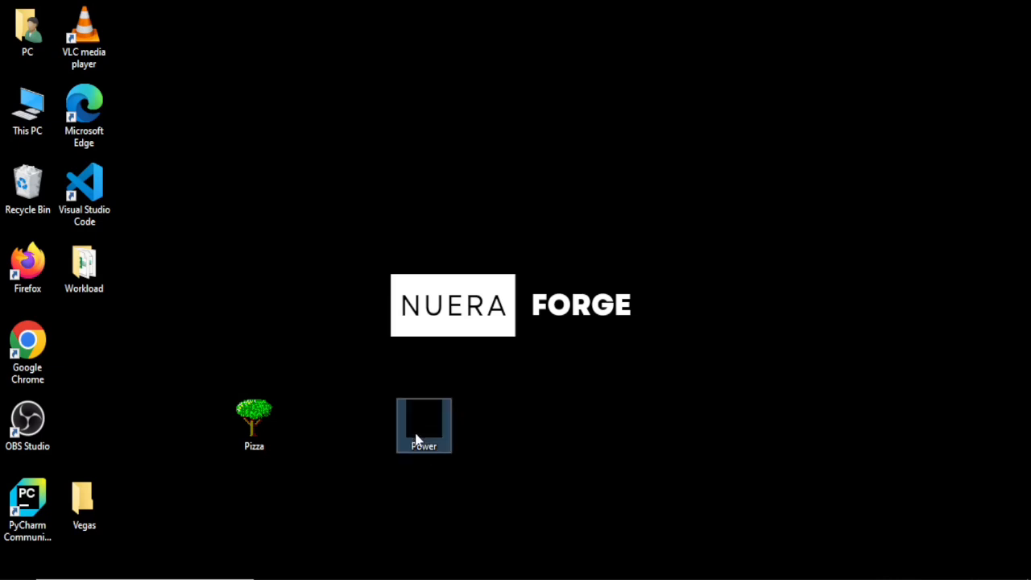
right_click(417, 440)
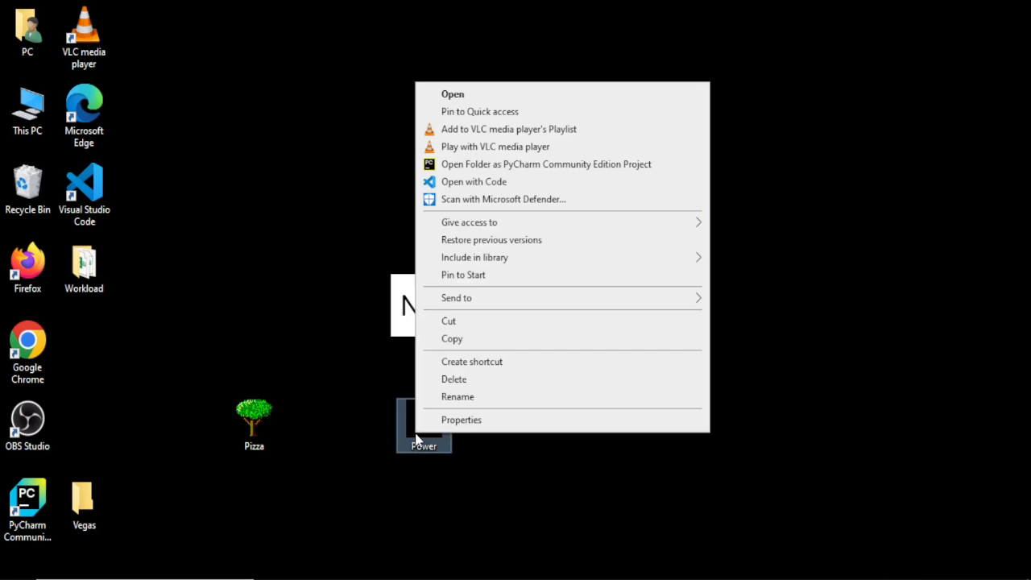
click(467, 419)
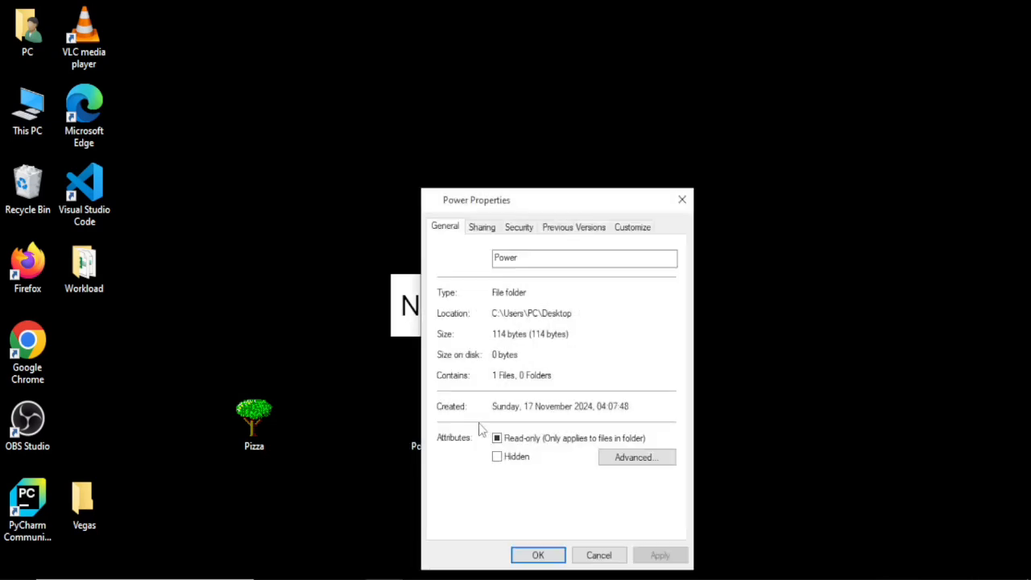
click(635, 229)
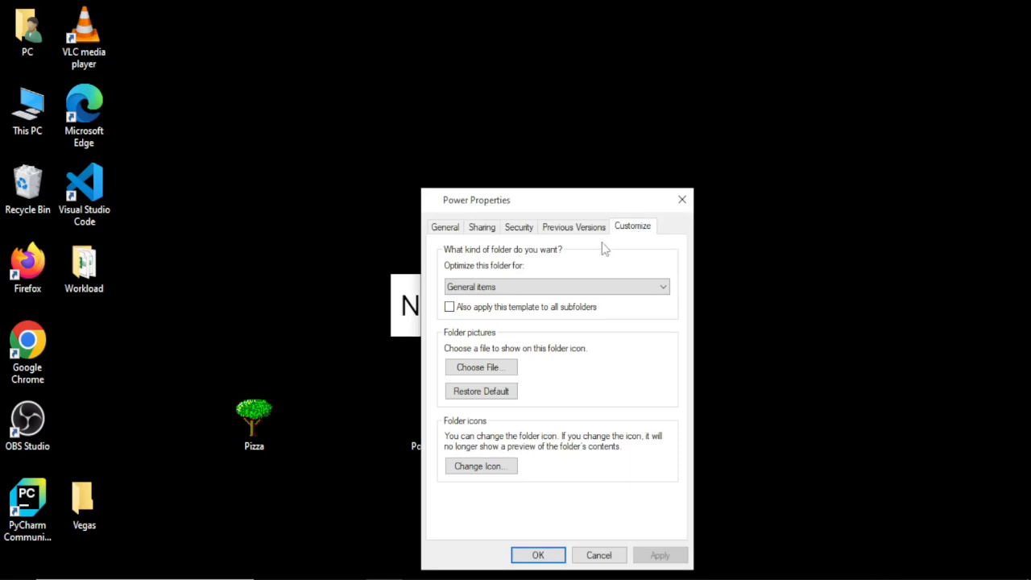
click(481, 466)
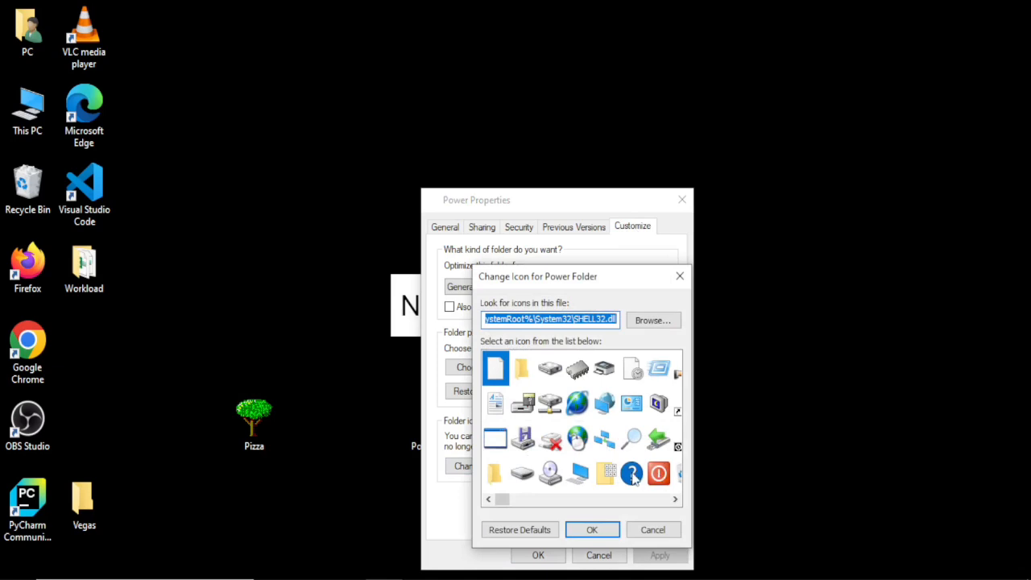
click(633, 475)
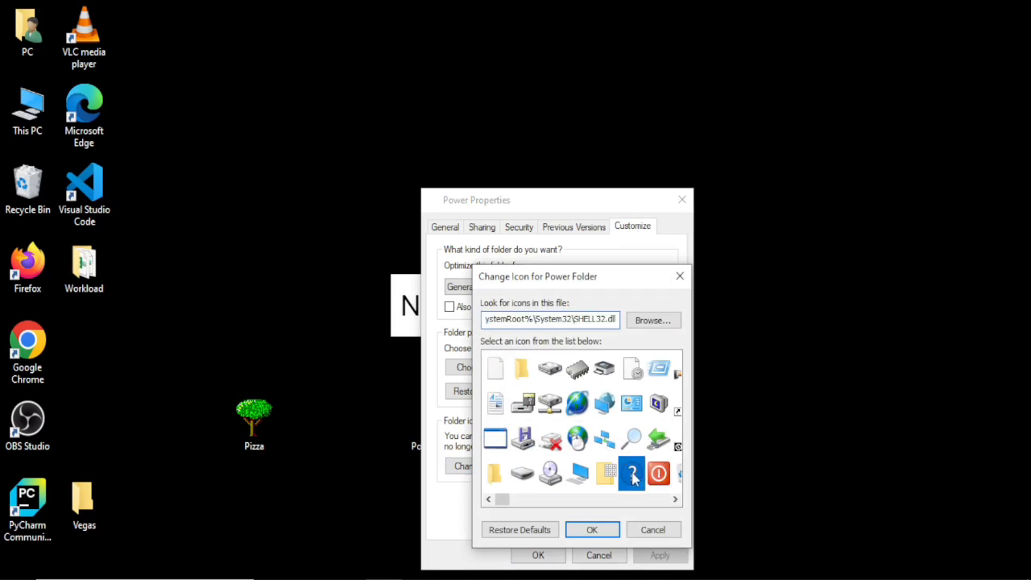
click(602, 532)
click(653, 556)
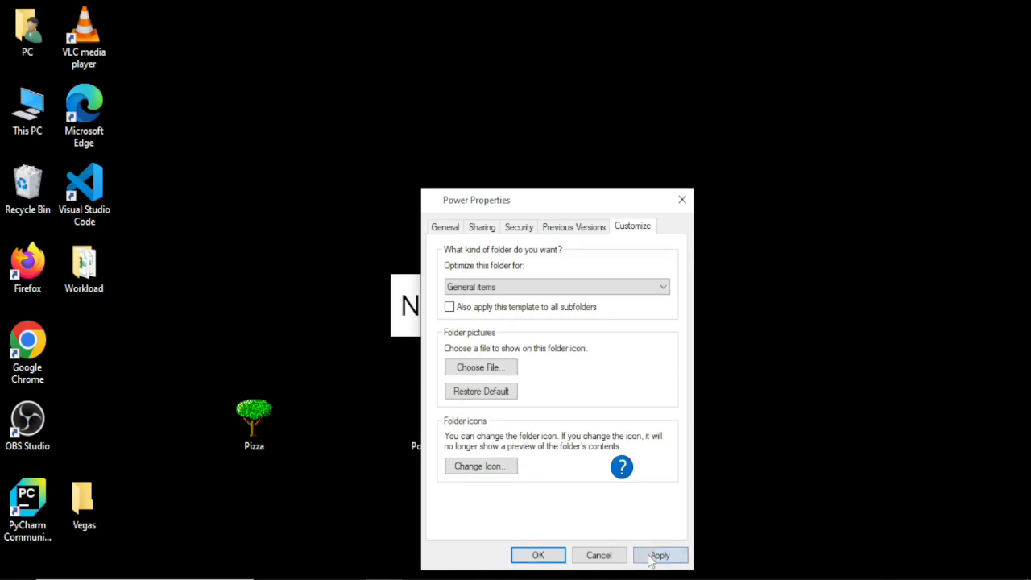
click(545, 561)
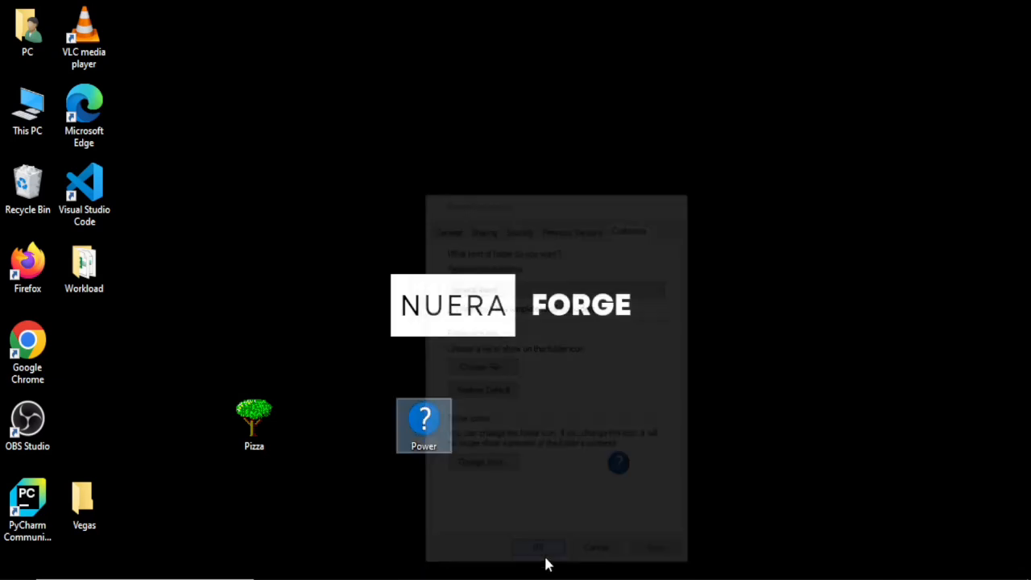
drag(497, 455, 242, 412)
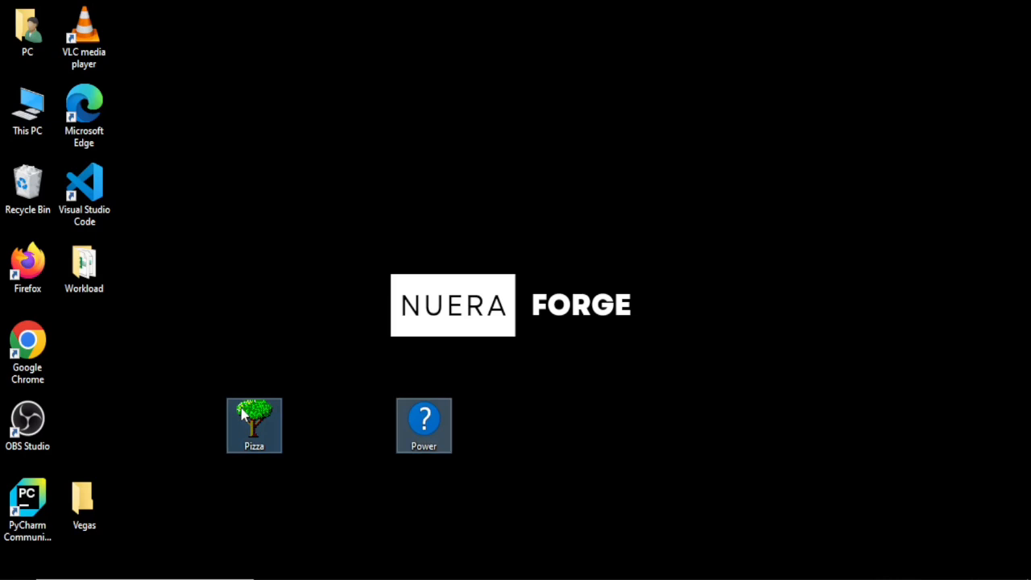